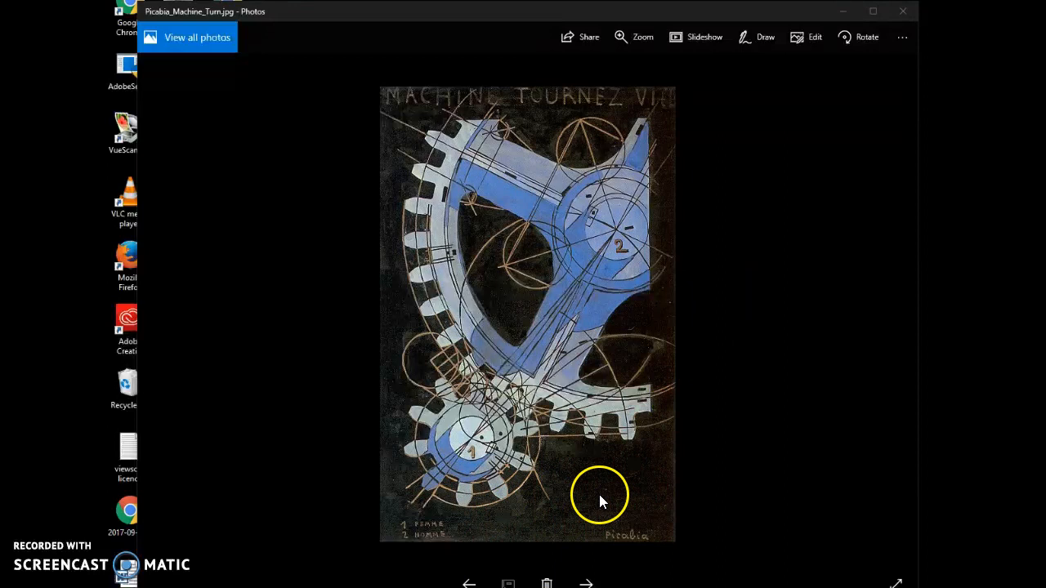
# Step: Go through the Francis Picabia artwork images one by one and examine their shapes, patterns and collage elements
pyautogui.click(586, 583)
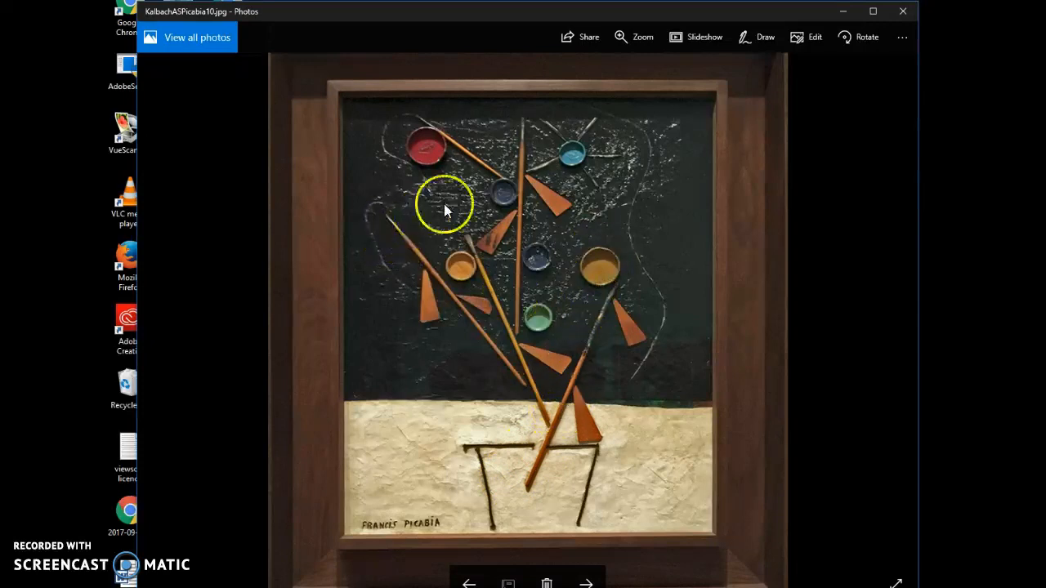
pyautogui.click(586, 582)
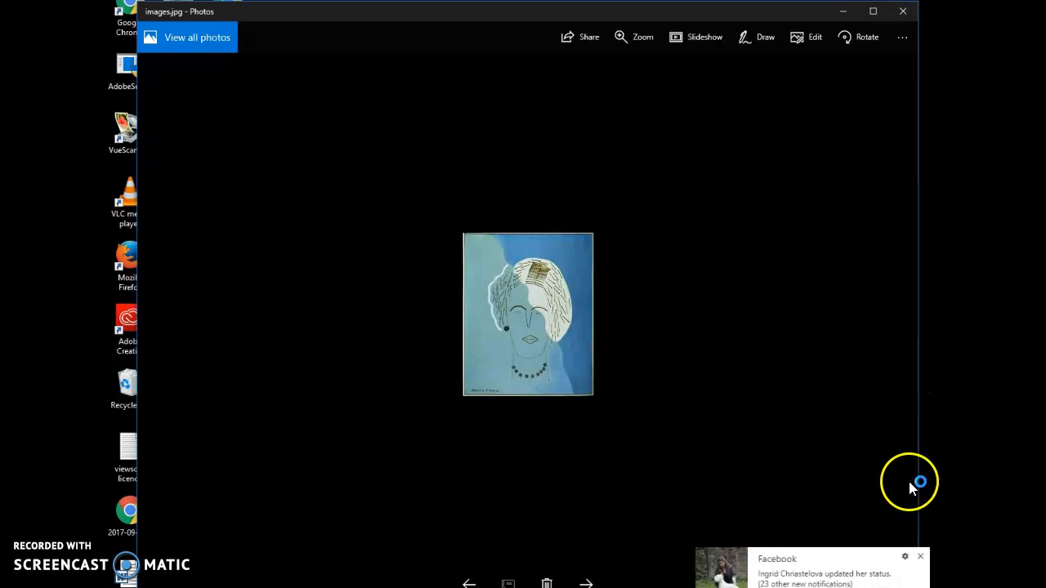
pyautogui.click(920, 556)
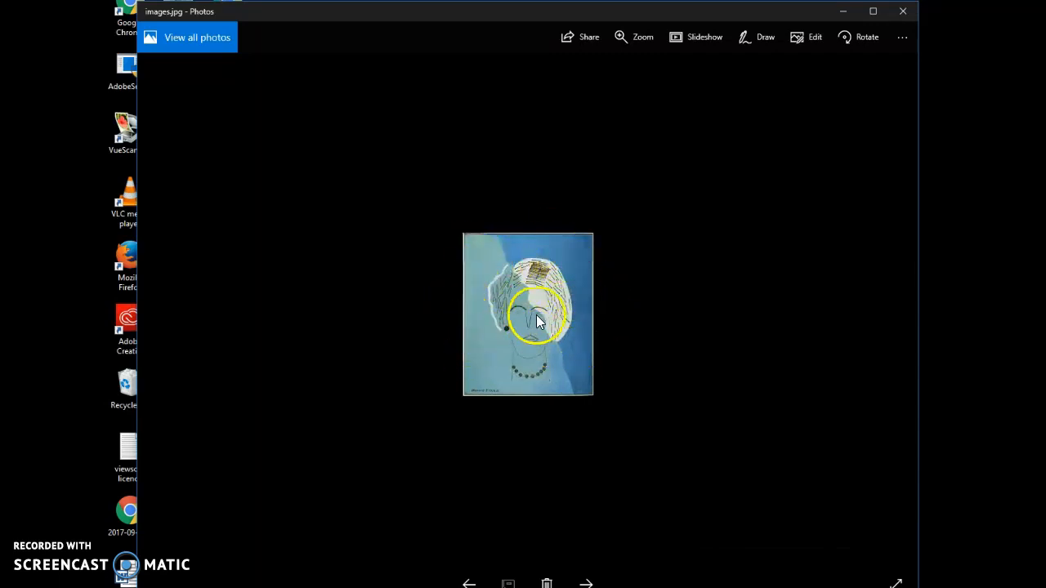
pyautogui.click(469, 582)
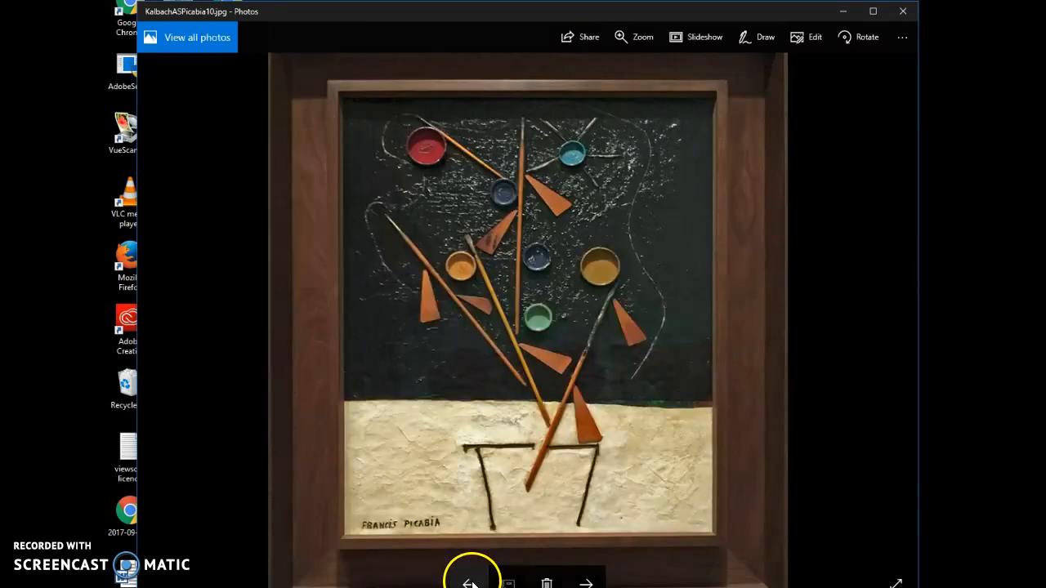
pyautogui.click(584, 581)
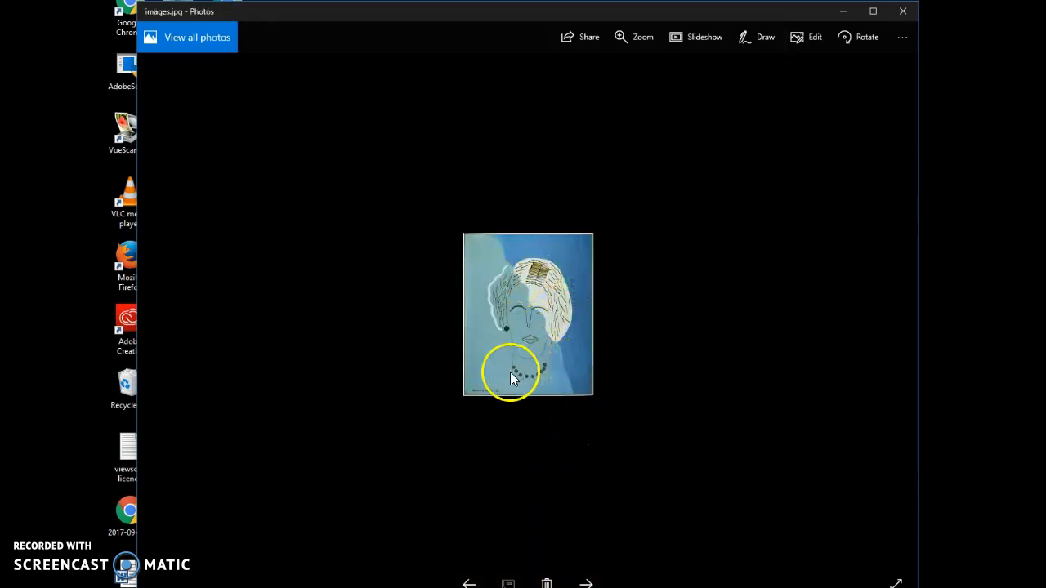
pyautogui.click(586, 580)
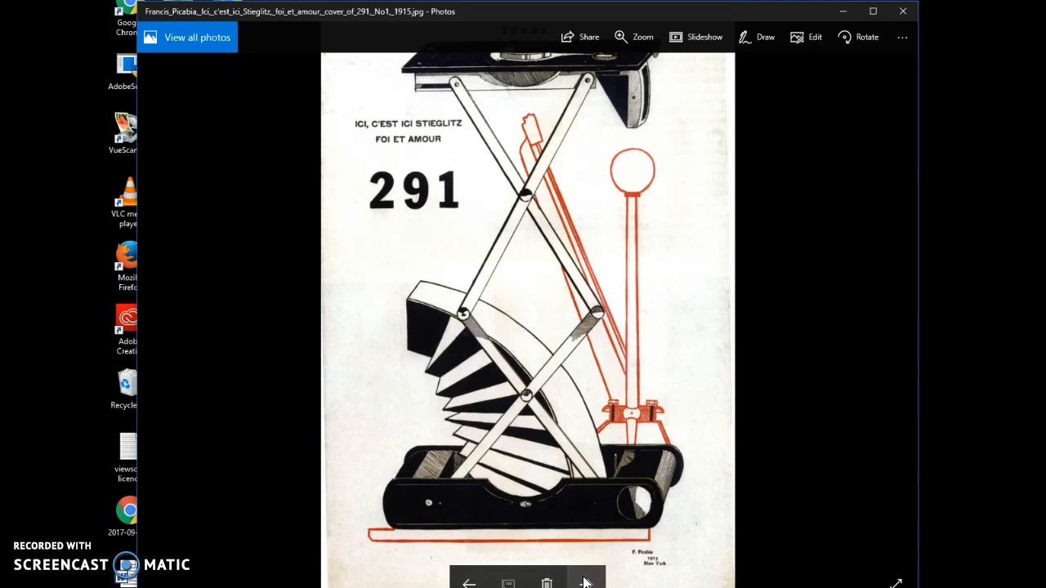
pyautogui.click(586, 581)
pyautogui.click(630, 530)
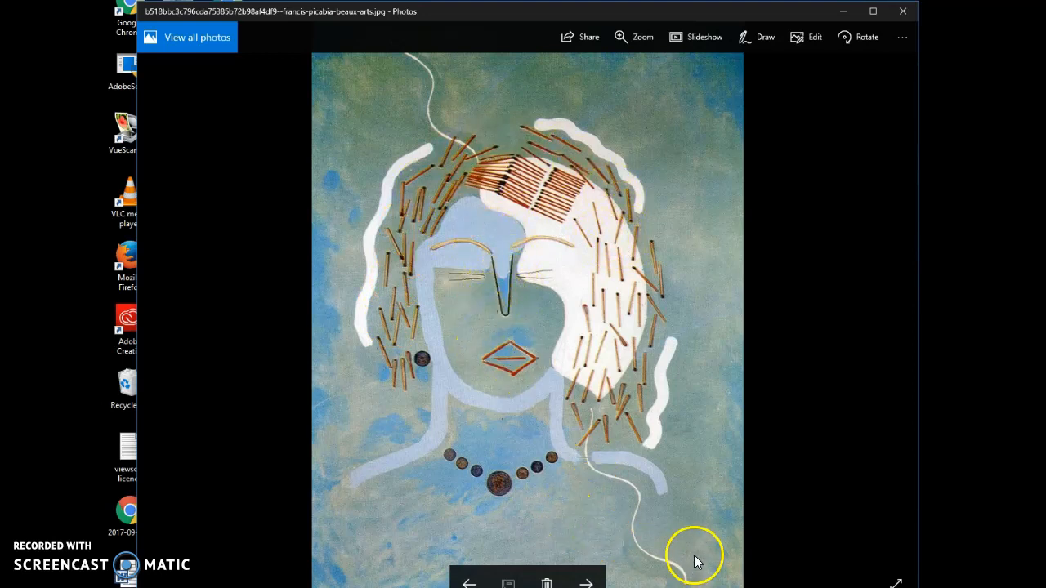
pyautogui.click(587, 582)
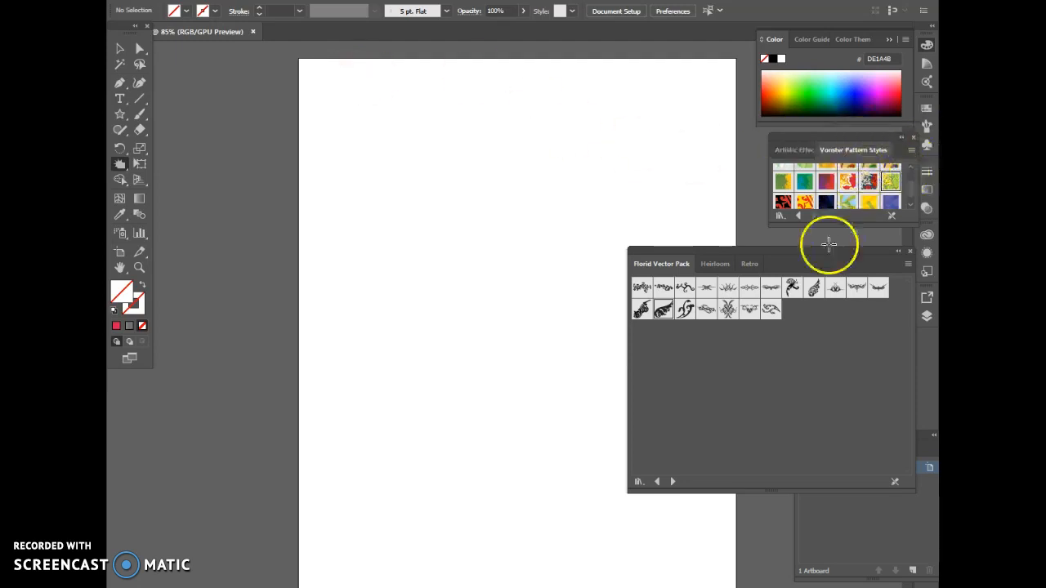
# Step: Reposition the floating symbol library and review the list of available graphic style libraries, including Vonster Pattern Styles
pyautogui.moveTo(824, 252); pyautogui.dragTo(760, 273)
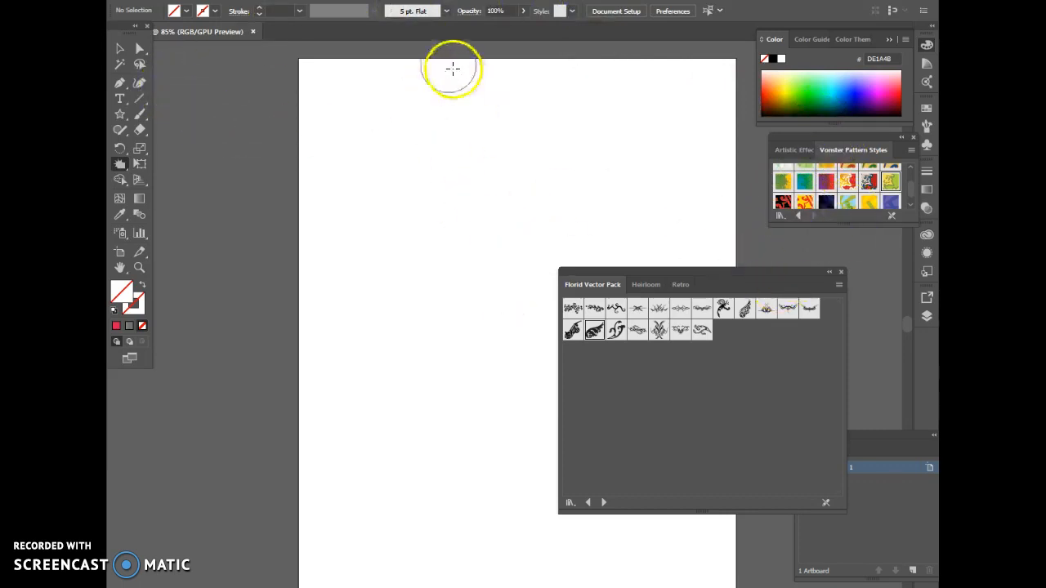
pyautogui.click(388, 1)
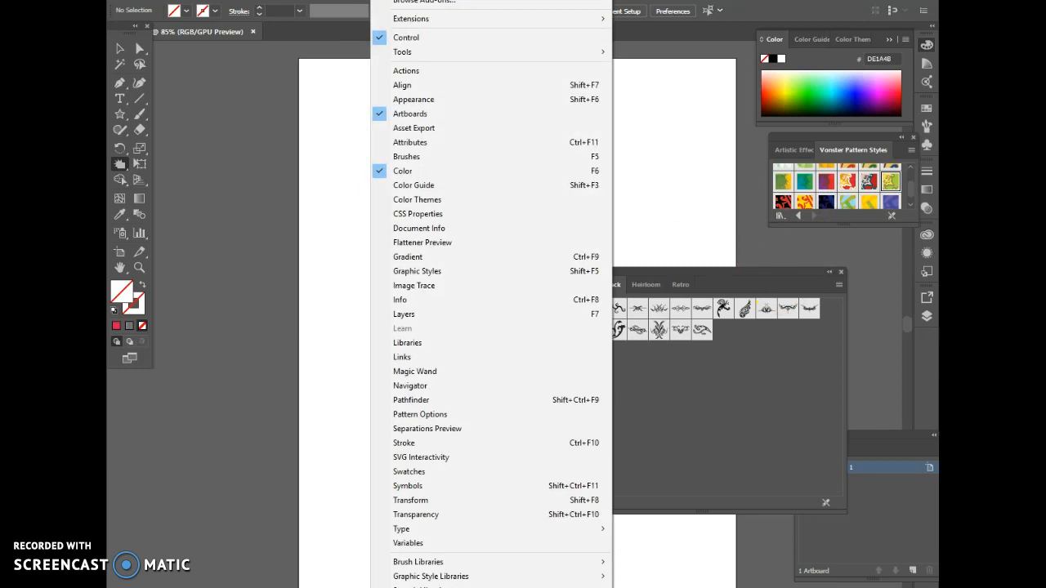
pyautogui.moveTo(470, 579)
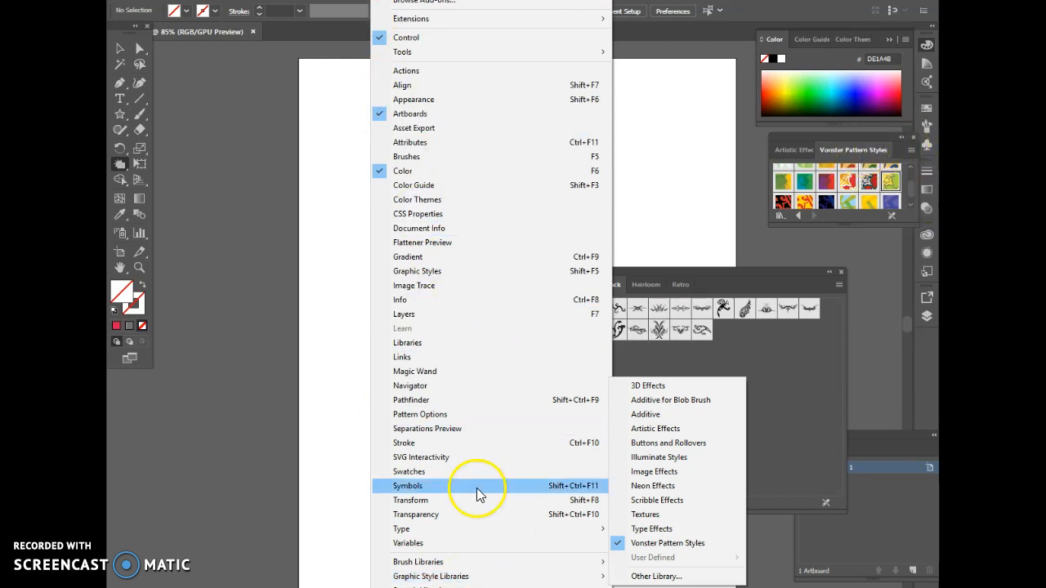
pyautogui.click(460, 578)
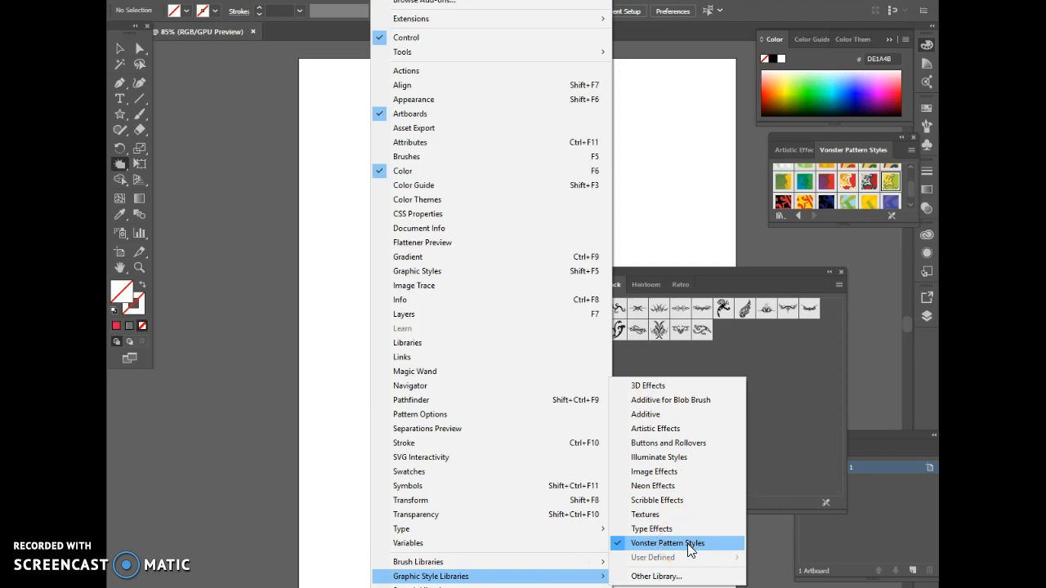
pyautogui.click(806, 285)
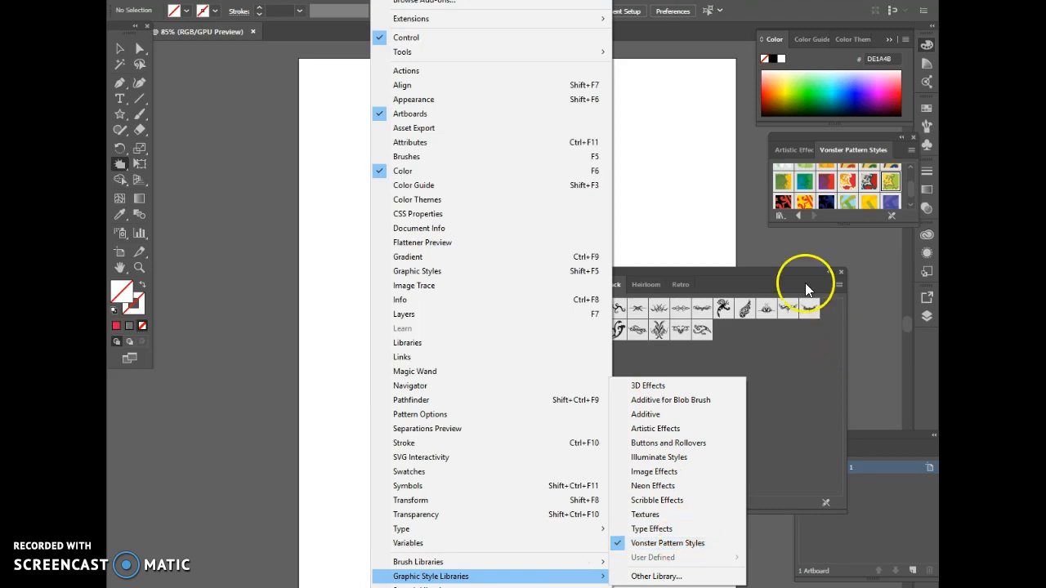
pyautogui.click(784, 217)
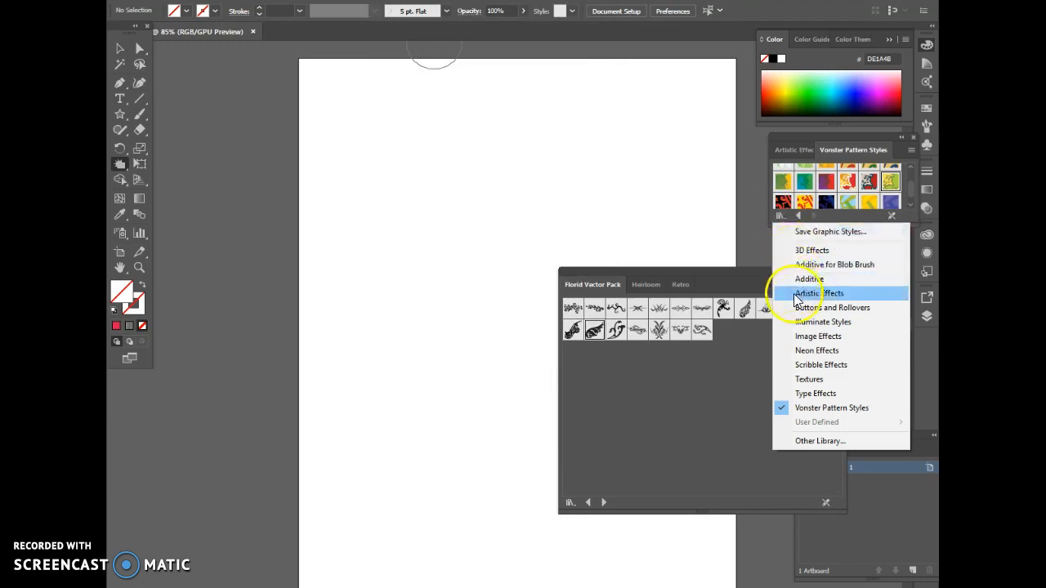
pyautogui.click(770, 161)
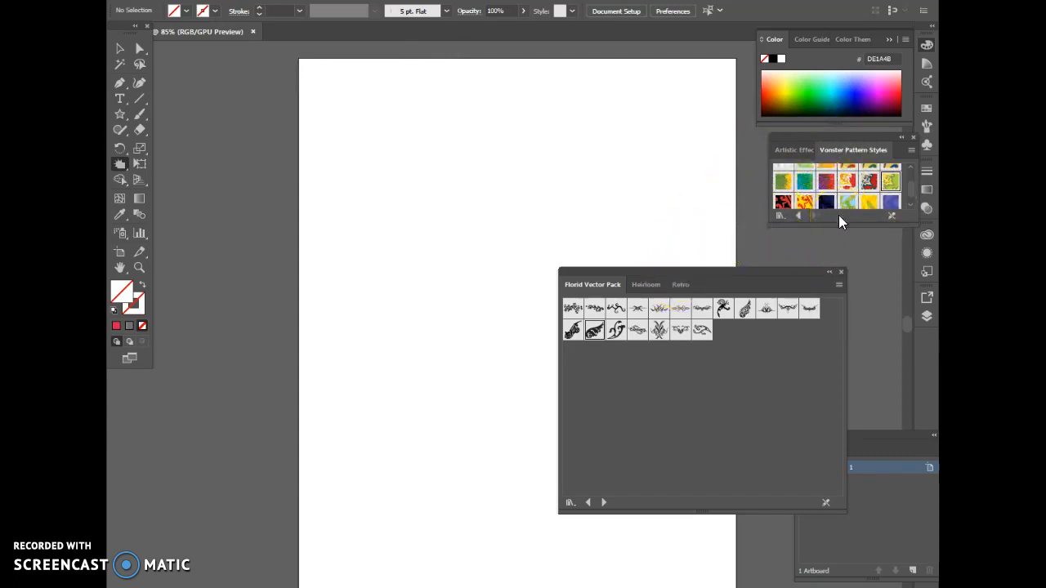
pyautogui.click(356, 59)
pyautogui.click(388, 0)
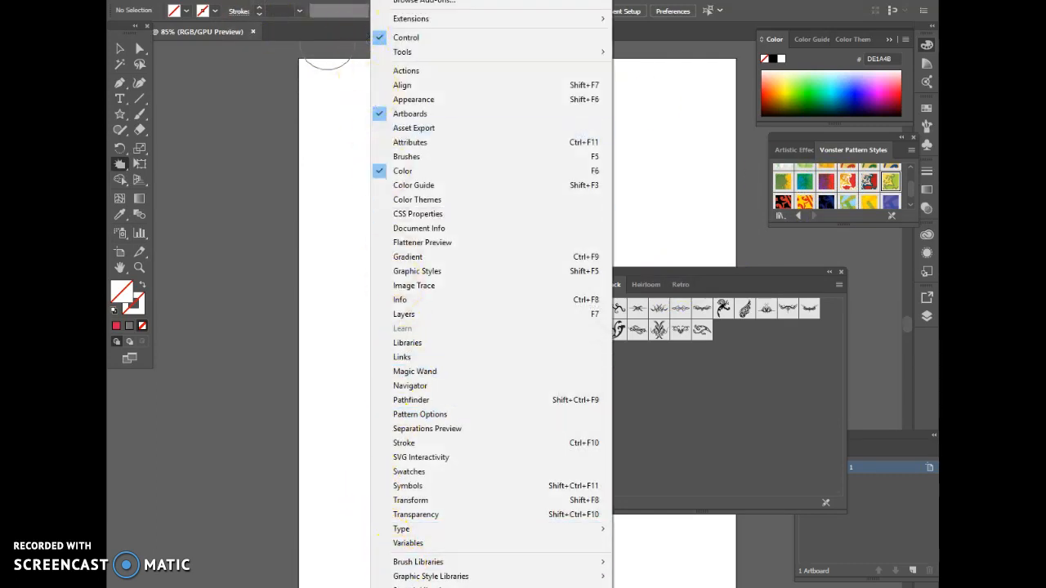
pyautogui.click(419, 419)
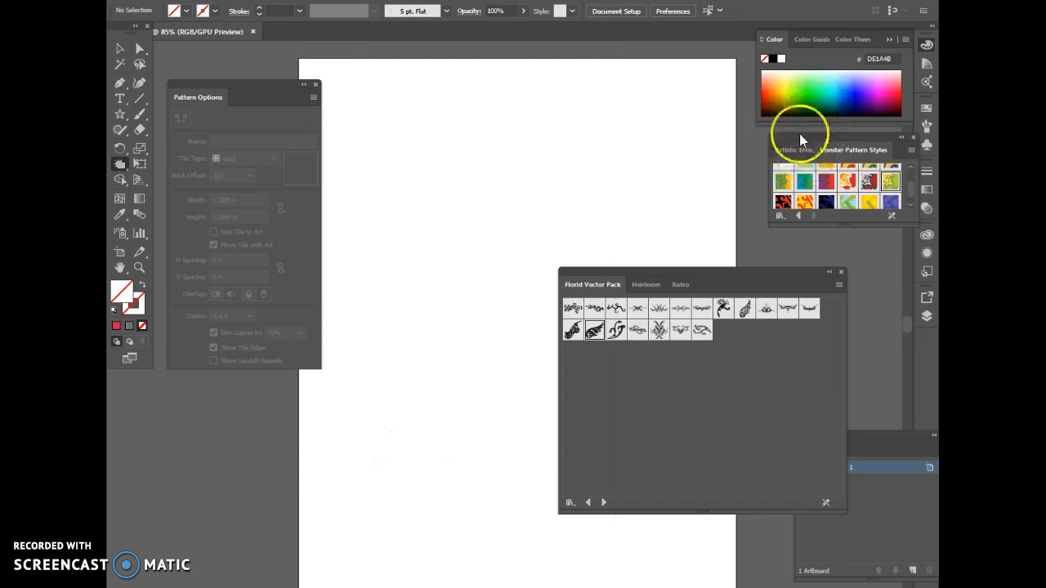
pyautogui.moveTo(688, 270); pyautogui.dragTo(655, 212)
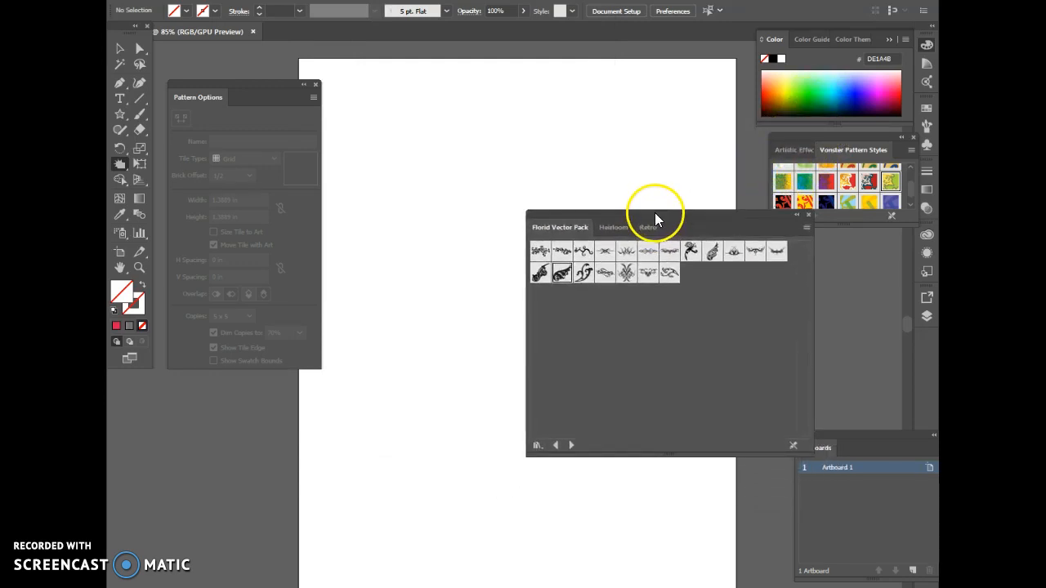
pyautogui.click(314, 85)
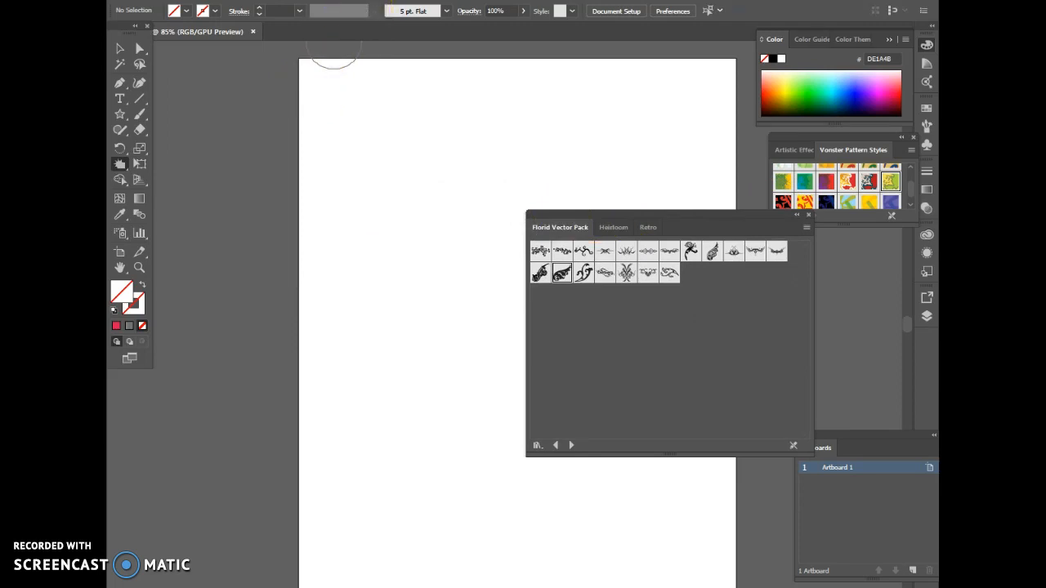
pyautogui.click(390, 1)
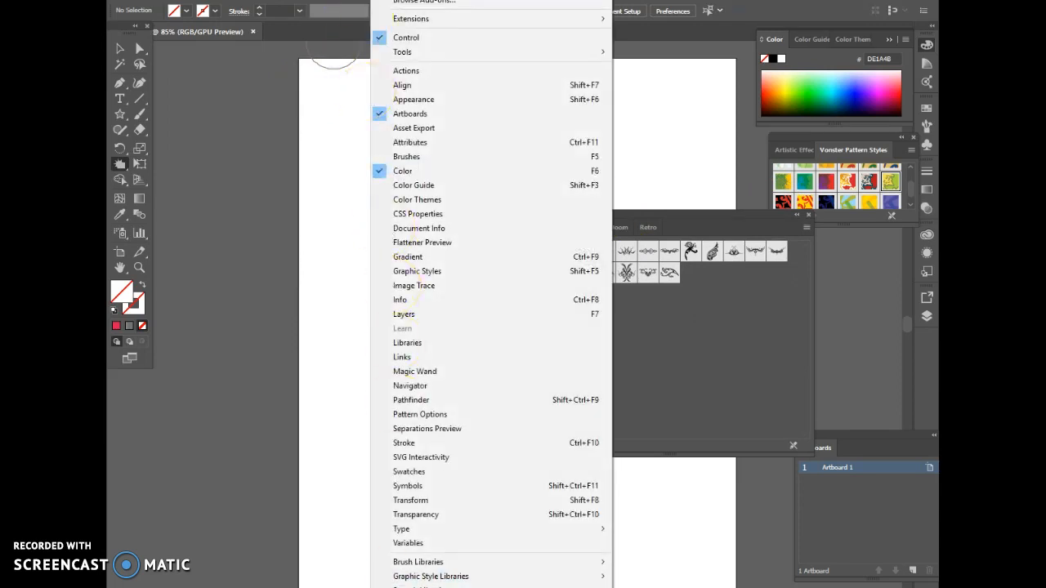
pyautogui.moveTo(421, 586)
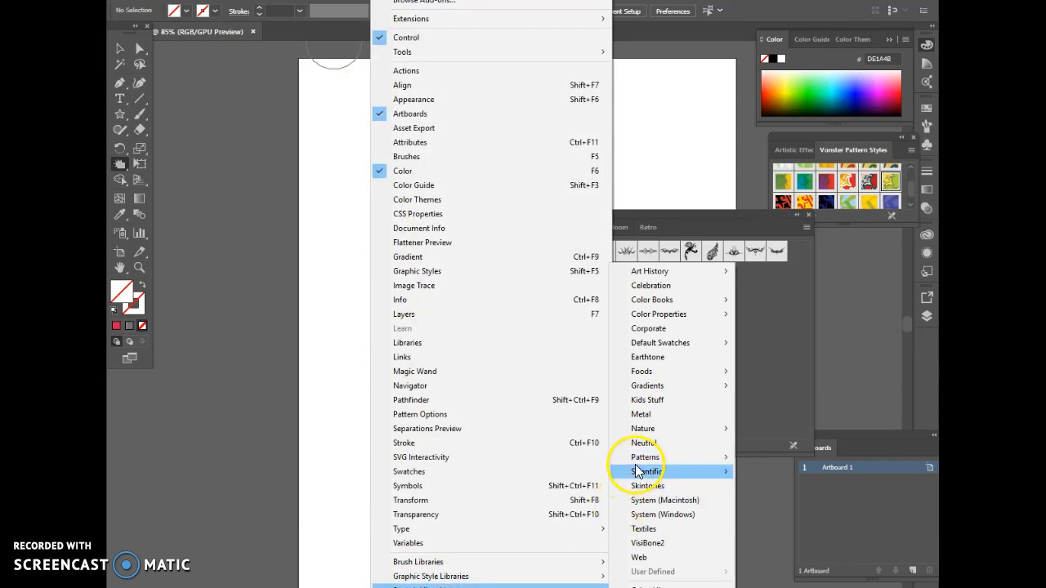
pyautogui.moveTo(641, 462)
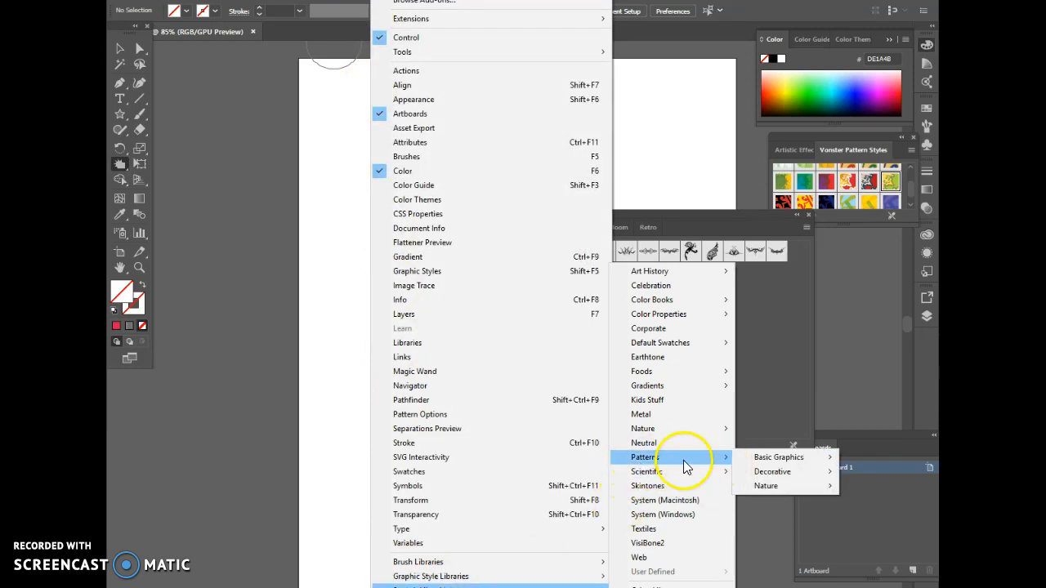
pyautogui.click(642, 445)
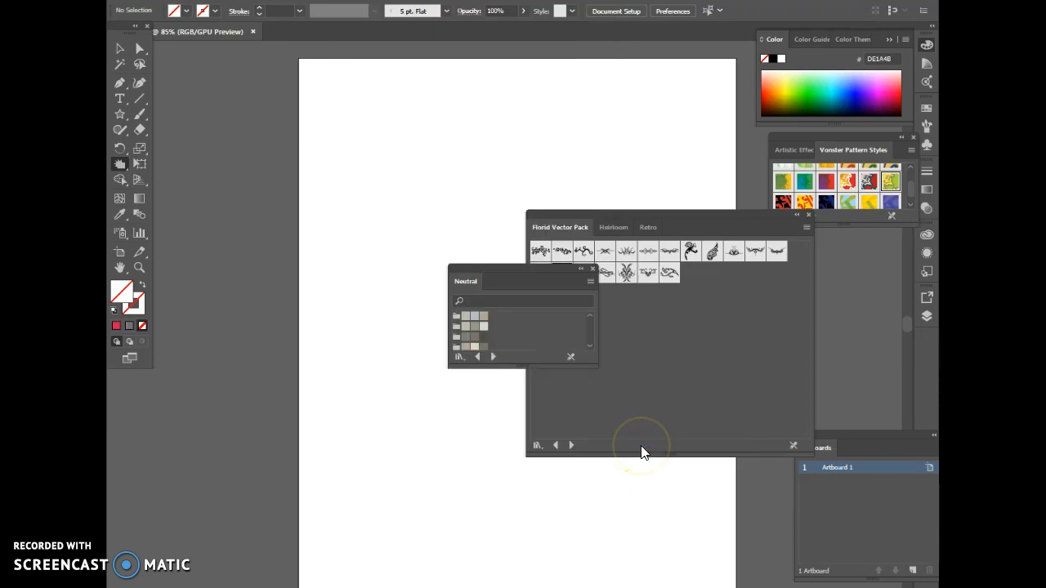
pyautogui.click(591, 269)
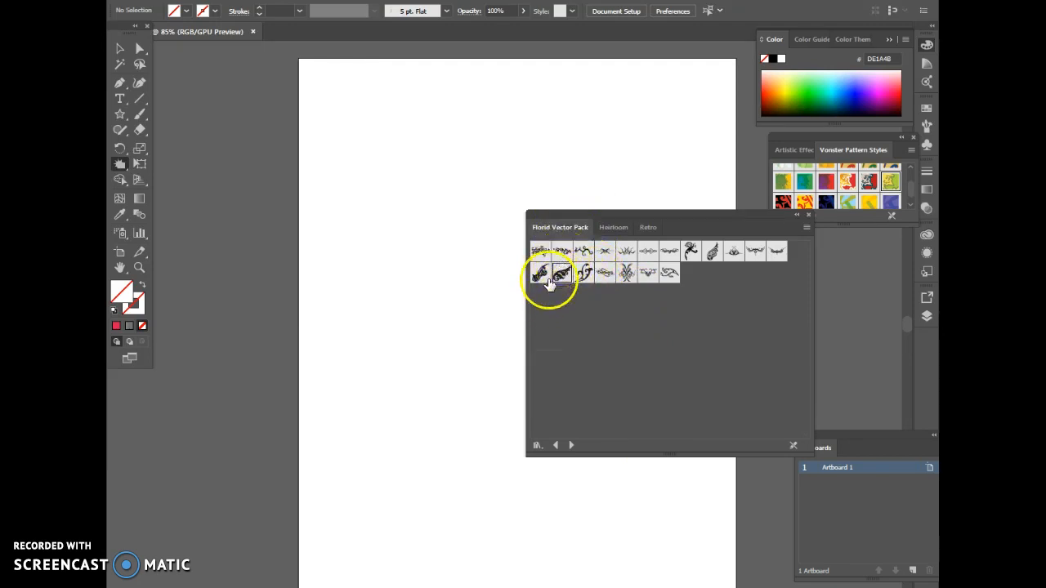
# Step: Browse the Maps and Illuminate Ribbons symbol libraries, and load the Fashion symbol library
pyautogui.click(560, 272)
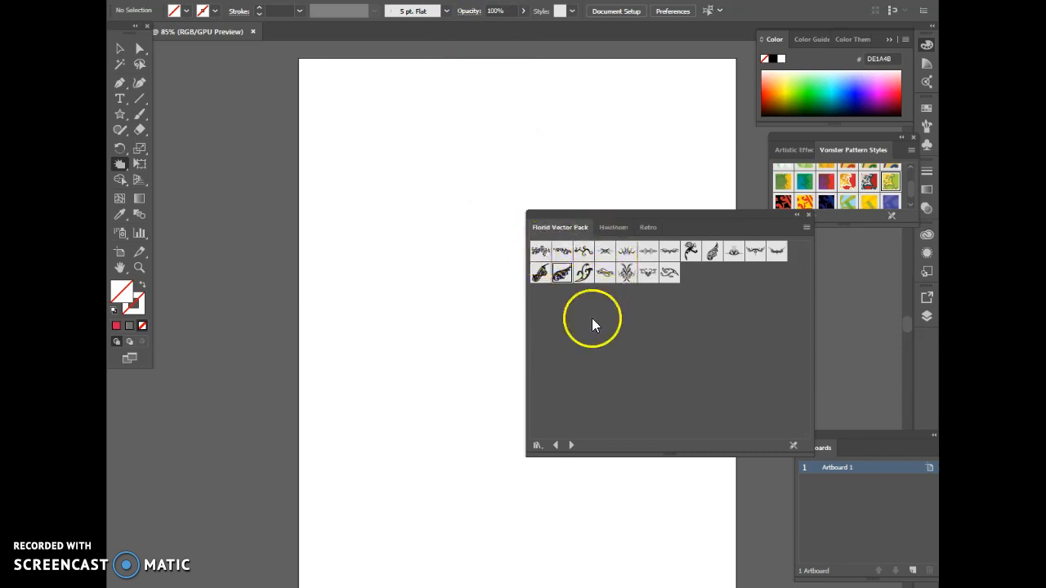
pyautogui.click(537, 446)
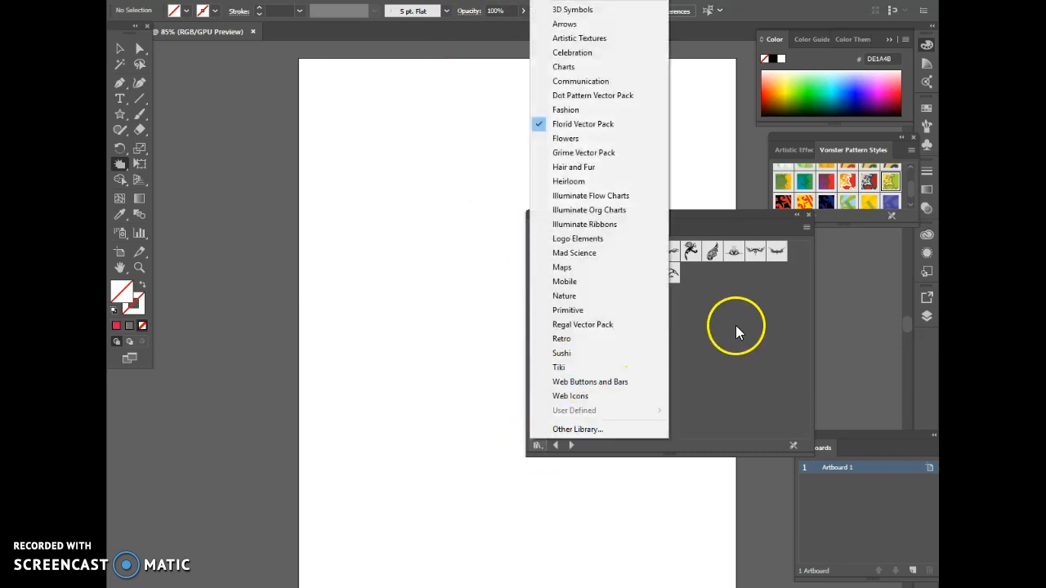
pyautogui.click(599, 267)
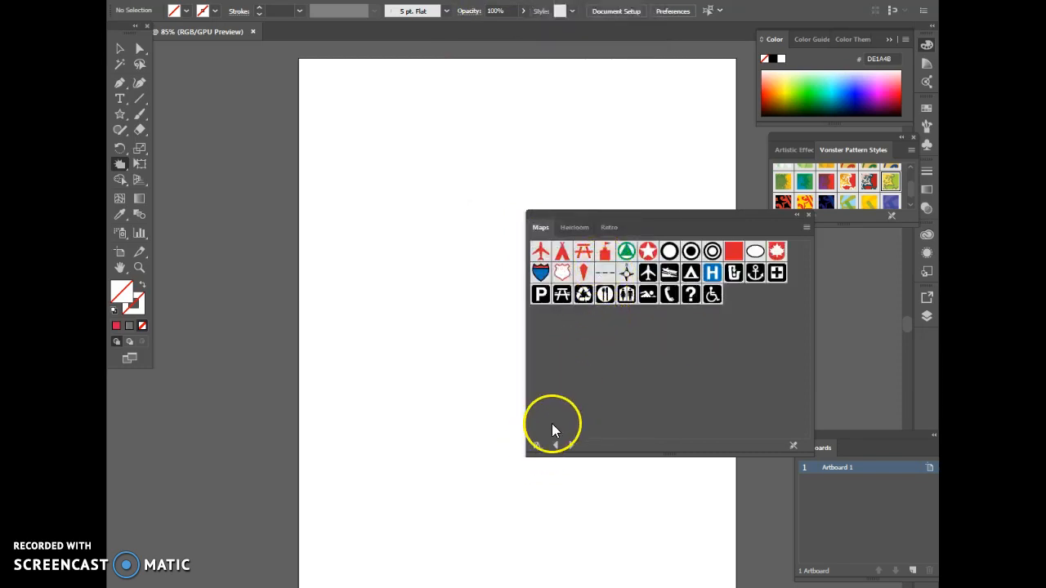
pyautogui.click(537, 445)
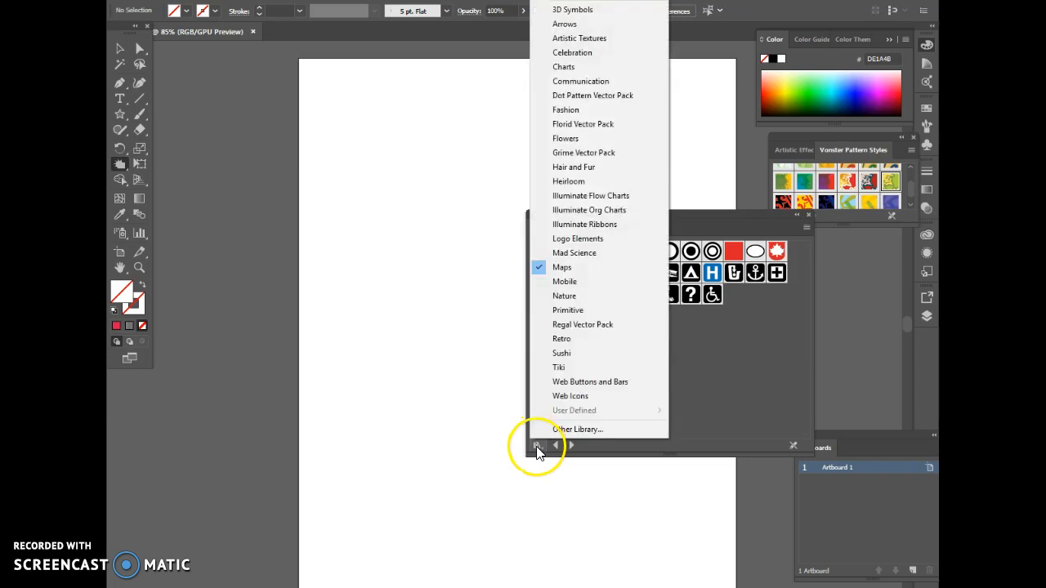
pyautogui.click(575, 225)
pyautogui.click(537, 446)
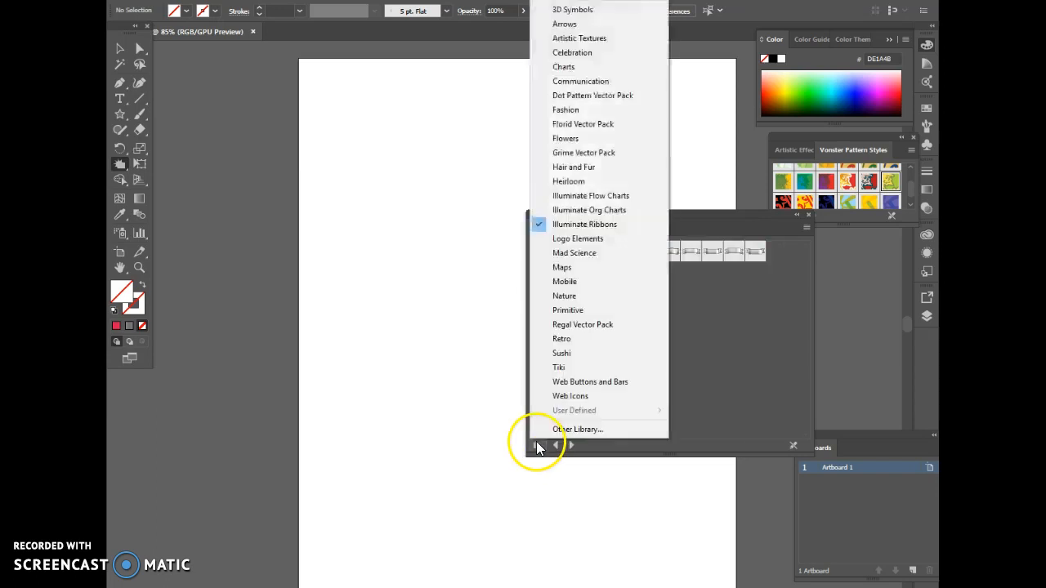
pyautogui.click(605, 118)
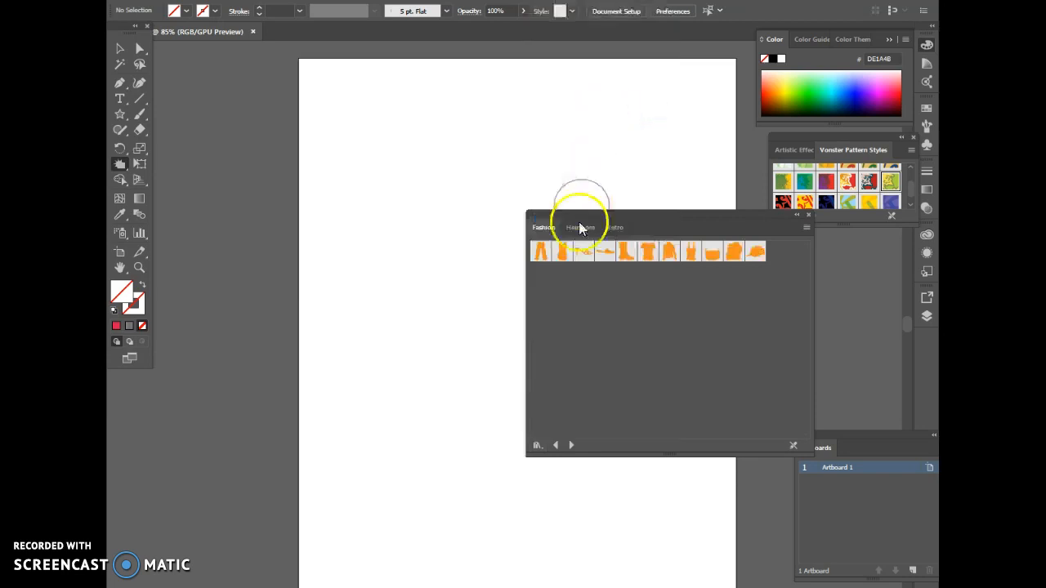
# Step: Place the Pants symbol on the artboard, enlarge it several times, and move it to the artboard's lower middle area
pyautogui.moveTo(542, 247); pyautogui.dragTo(390, 283)
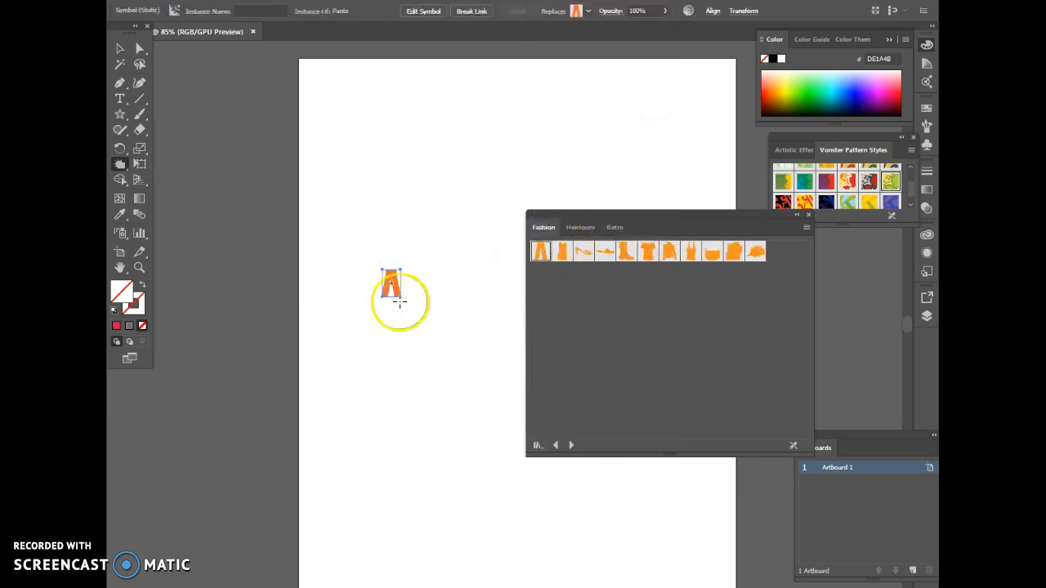
pyautogui.click(121, 47)
pyautogui.moveTo(400, 301); pyautogui.dragTo(466, 374)
pyautogui.moveTo(441, 329); pyautogui.dragTo(465, 455)
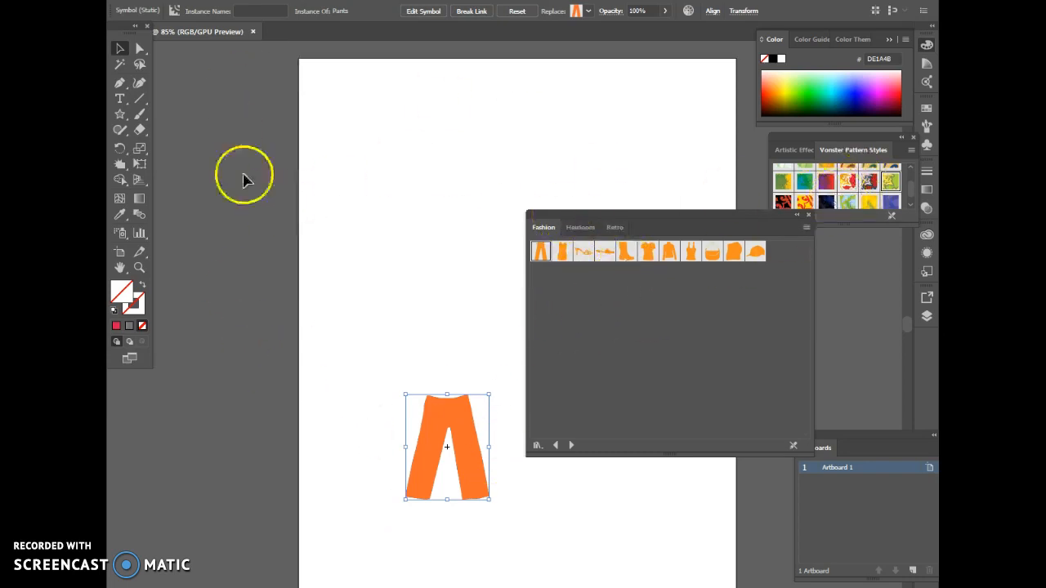
# Step: Draw a 16-pointed star near the artboard's upper-left corner and apply a red, black and white Vonster pattern style to it
pyautogui.click(120, 119)
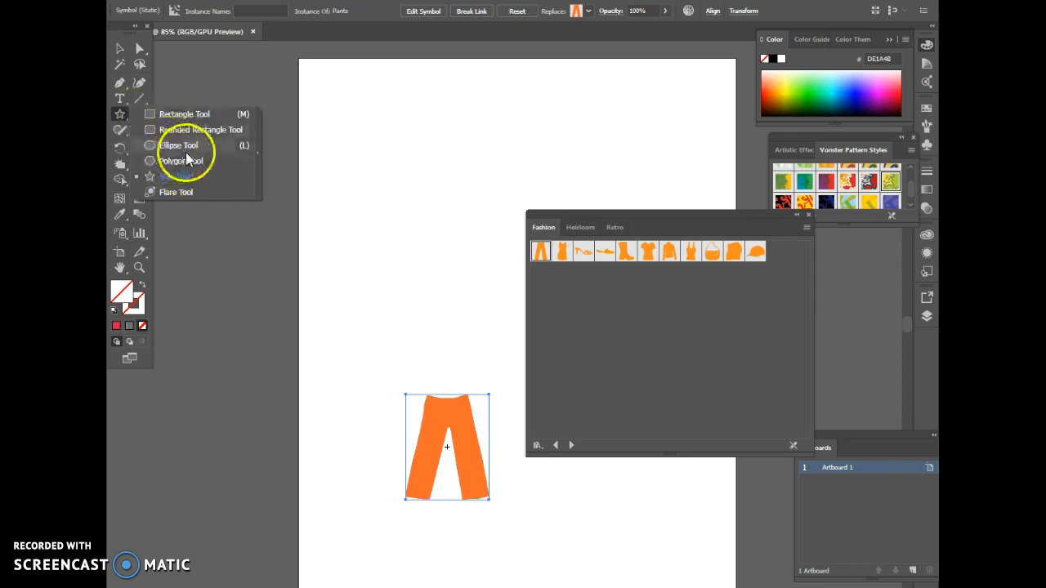
pyautogui.click(348, 125)
pyautogui.moveTo(384, 161); pyautogui.dragTo(434, 215)
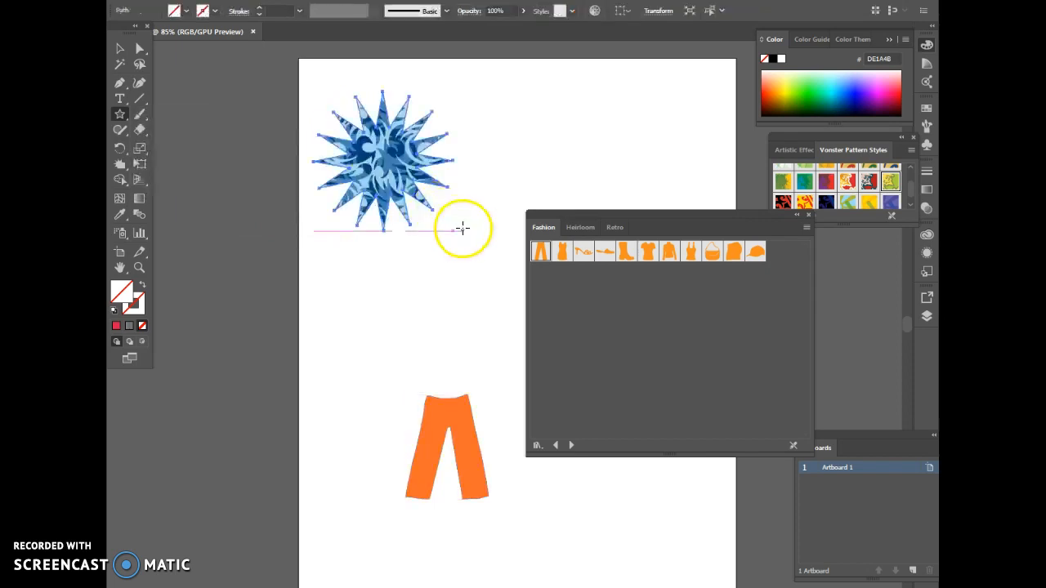
pyautogui.click(868, 181)
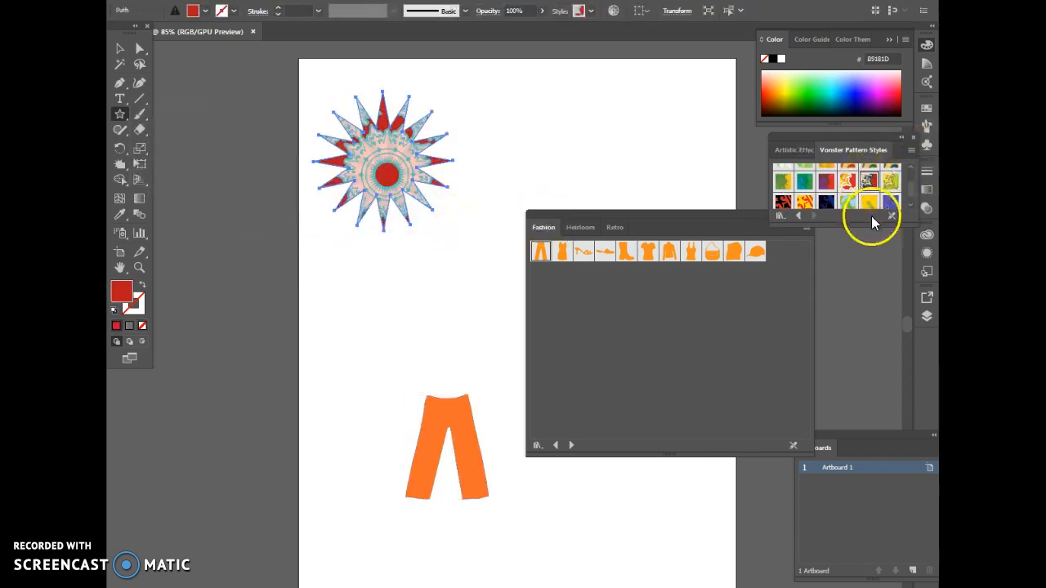
# Step: Try several Vonster Pattern and Artistic Effects graphic styles on the 16-pointed star, ending with the red and black Artistic Effects pattern
pyautogui.click(890, 203)
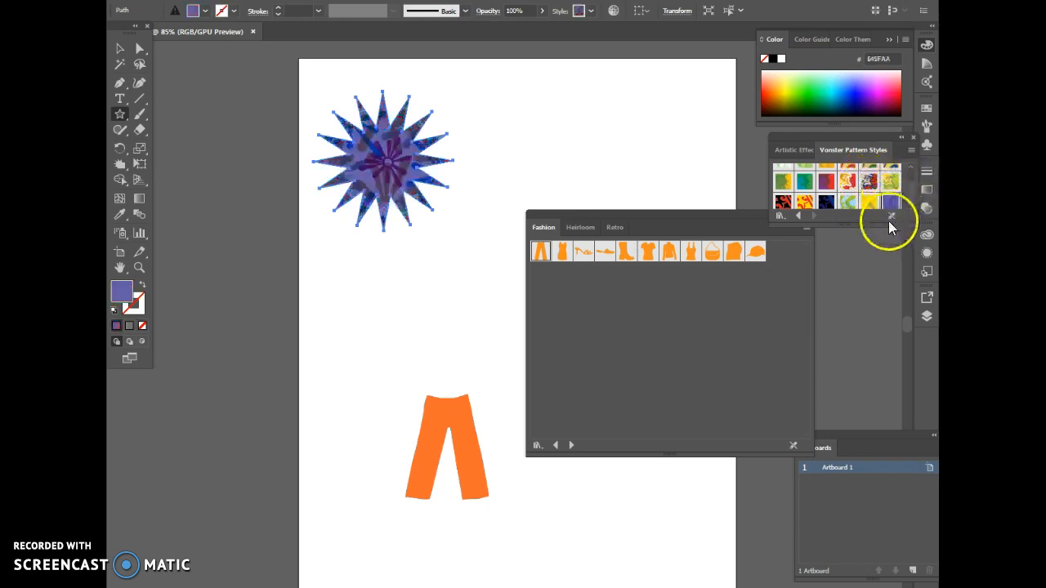
pyautogui.click(890, 181)
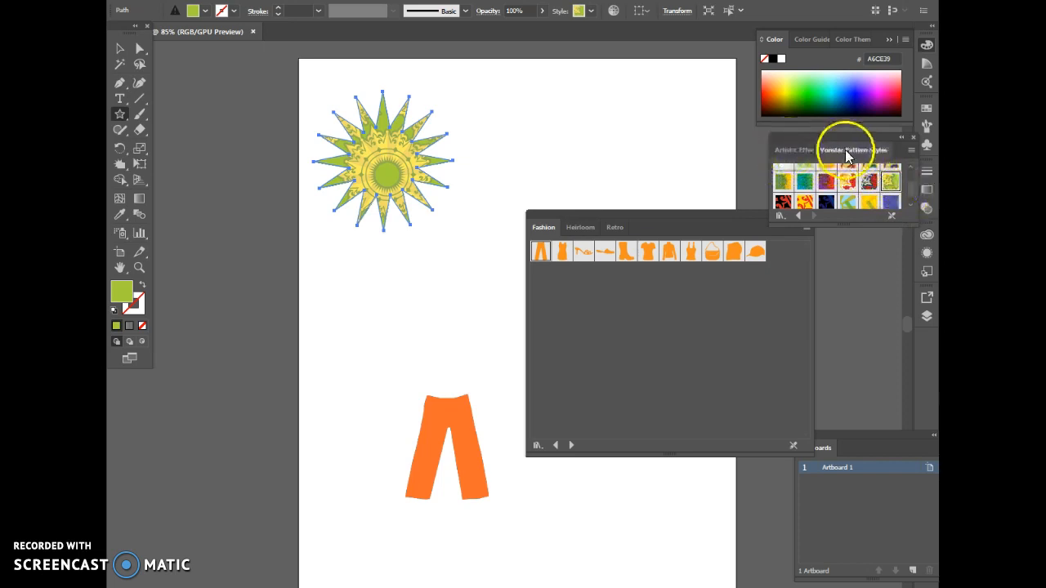
pyautogui.click(785, 150)
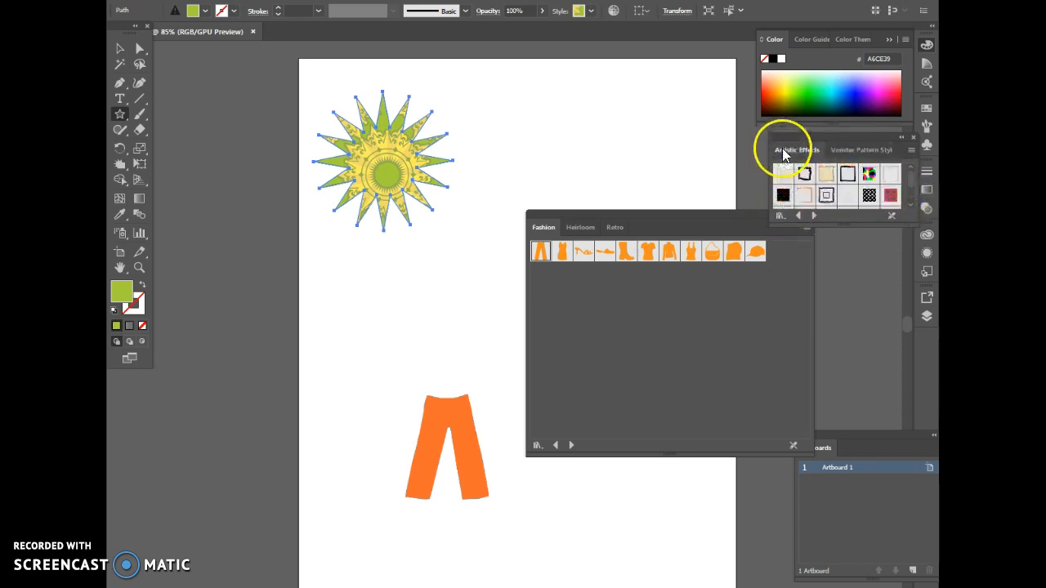
pyautogui.click(849, 175)
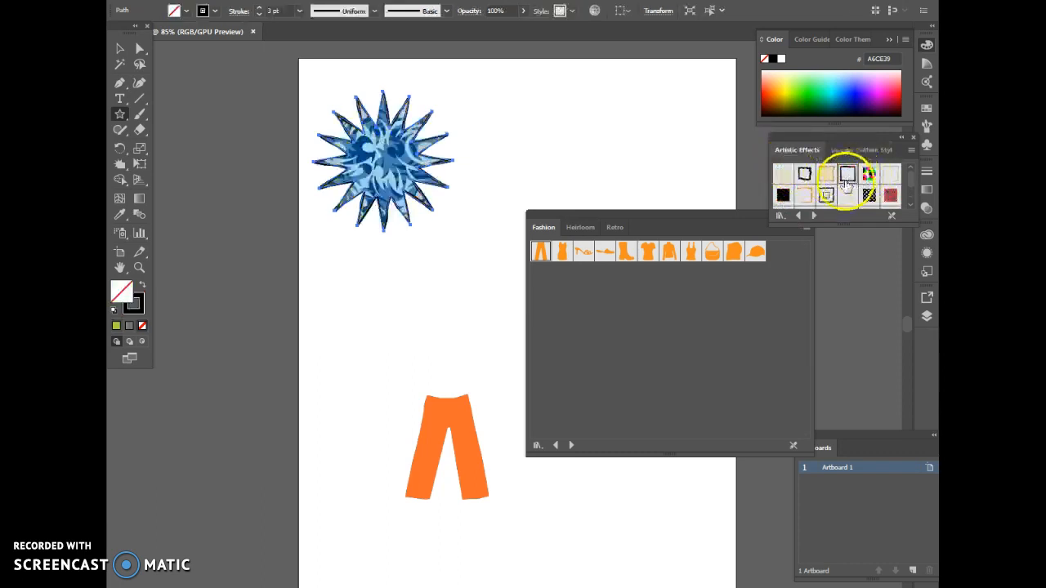
pyautogui.click(806, 198)
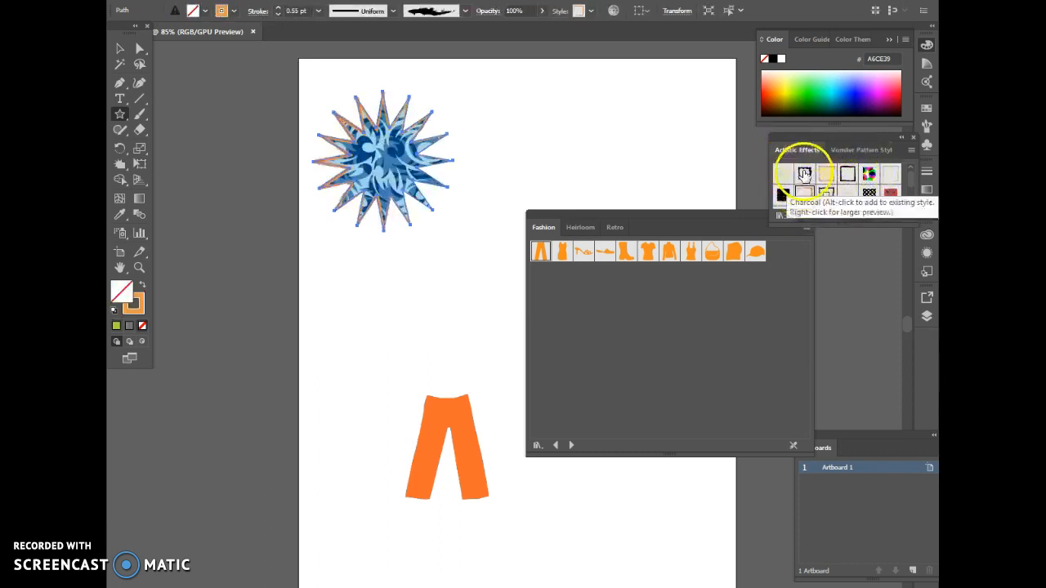
pyautogui.click(804, 175)
pyautogui.click(783, 196)
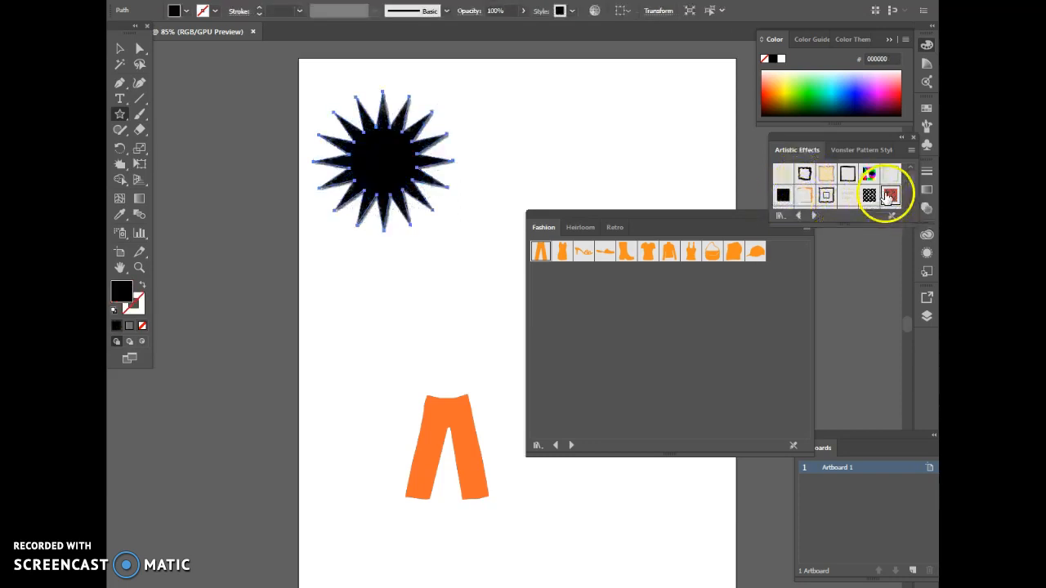
pyautogui.click(889, 195)
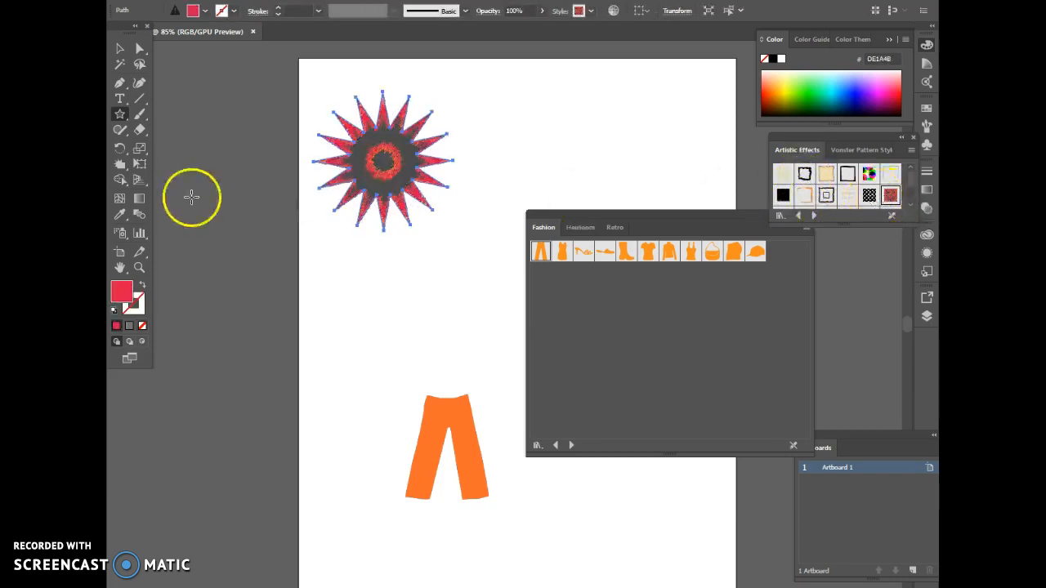
# Step: Bend the star's points into curved, flame-like rays with strokes of the Warp tool across its body and upper edge
pyautogui.click(113, 117)
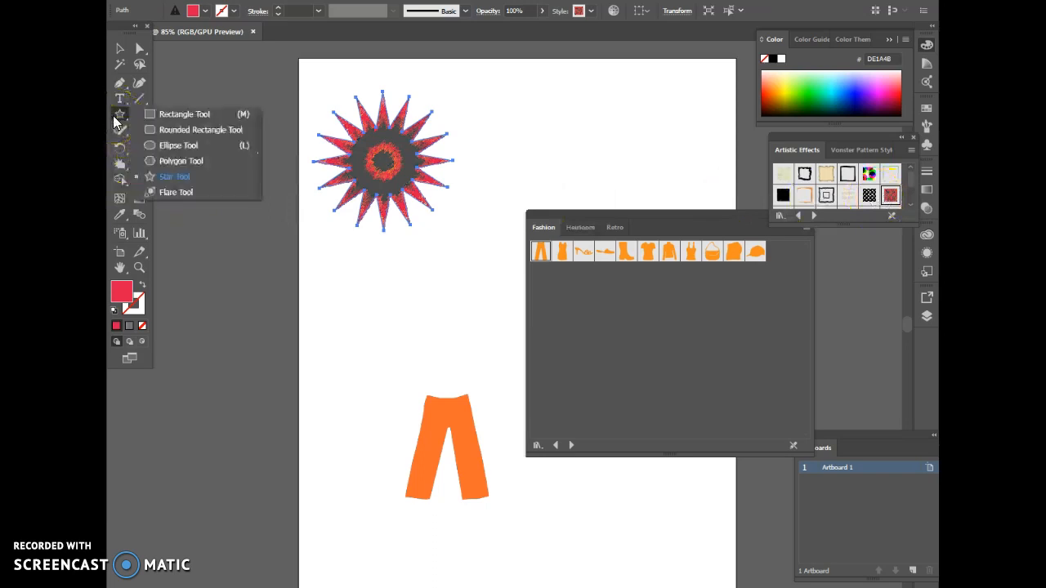
pyautogui.click(119, 166)
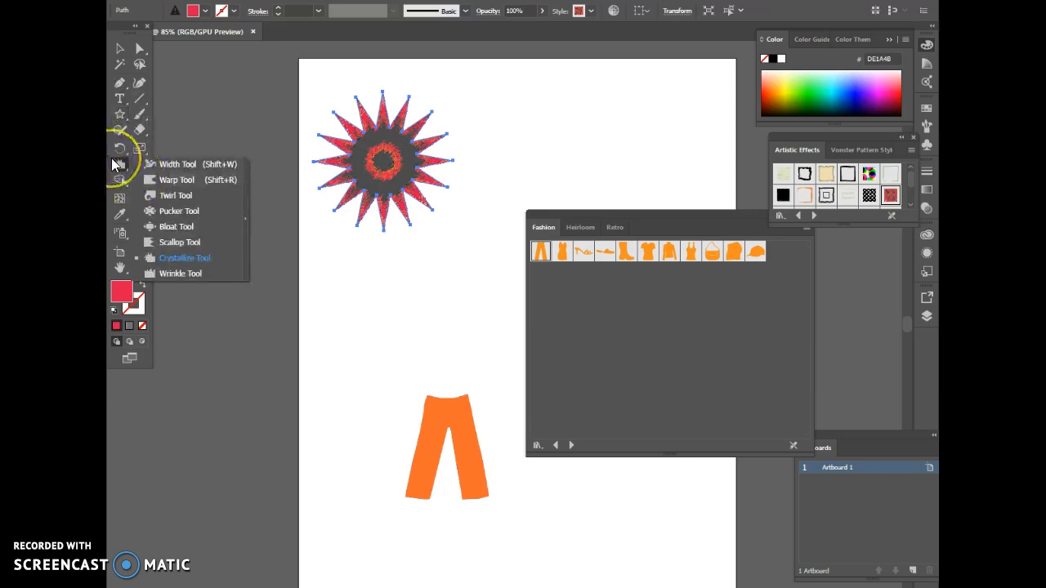
pyautogui.click(175, 178)
pyautogui.moveTo(289, 171)
pyautogui.mouseDown()
pyautogui.moveTo(344, 154)
pyautogui.moveTo(377, 188)
pyautogui.moveTo(412, 189)
pyautogui.moveTo(456, 139)
pyautogui.mouseUp()
pyautogui.moveTo(396, 125)
pyautogui.mouseDown()
pyautogui.moveTo(336, 118)
pyautogui.moveTo(404, 243)
pyautogui.moveTo(413, 110)
pyautogui.moveTo(416, 121)
pyautogui.moveTo(443, 123)
pyautogui.moveTo(461, 198)
pyautogui.moveTo(418, 129)
pyautogui.moveTo(360, 94)
pyautogui.mouseUp()
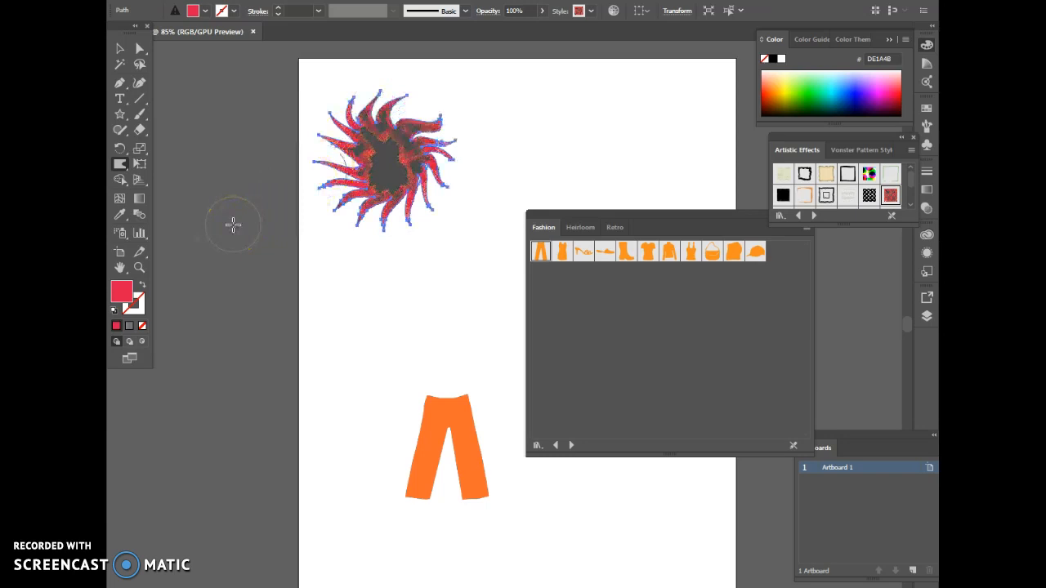
# Step: Show the document's layers and move the floating Fashion symbol library down to uncover the artwork
pyautogui.moveTo(623, 214); pyautogui.dragTo(478, 208)
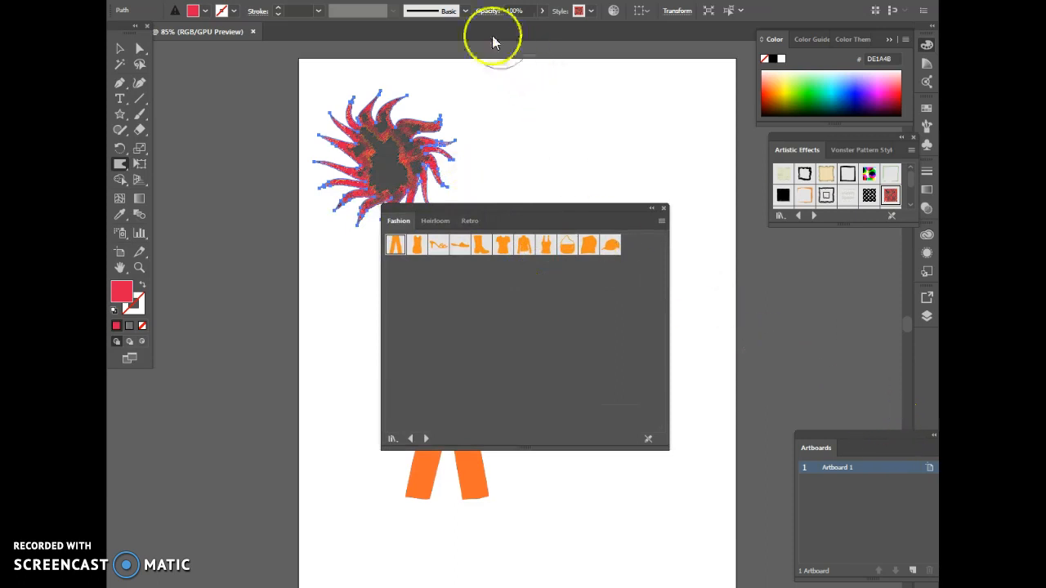
pyautogui.click(382, 0)
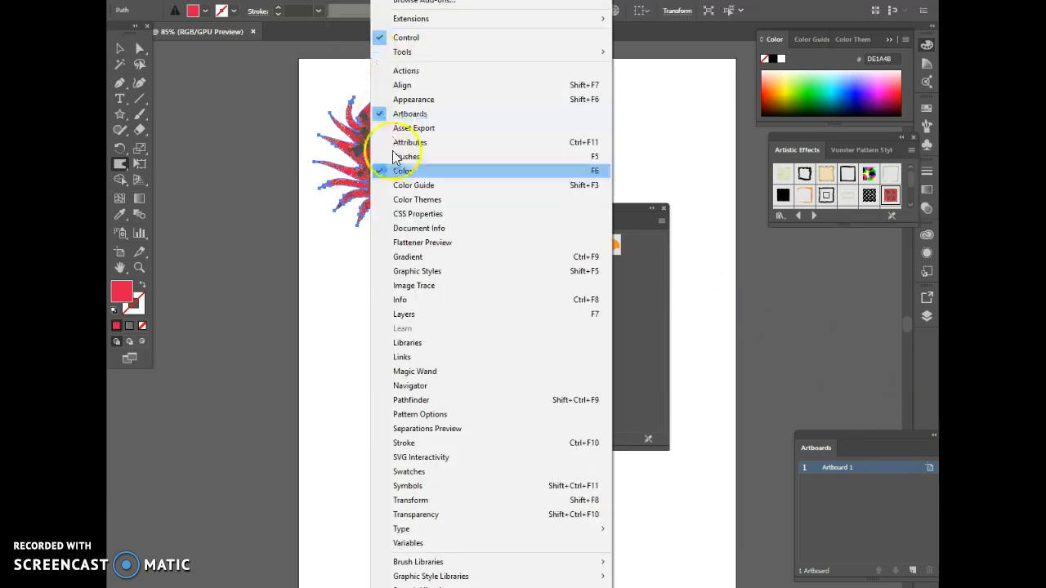
pyautogui.click(429, 314)
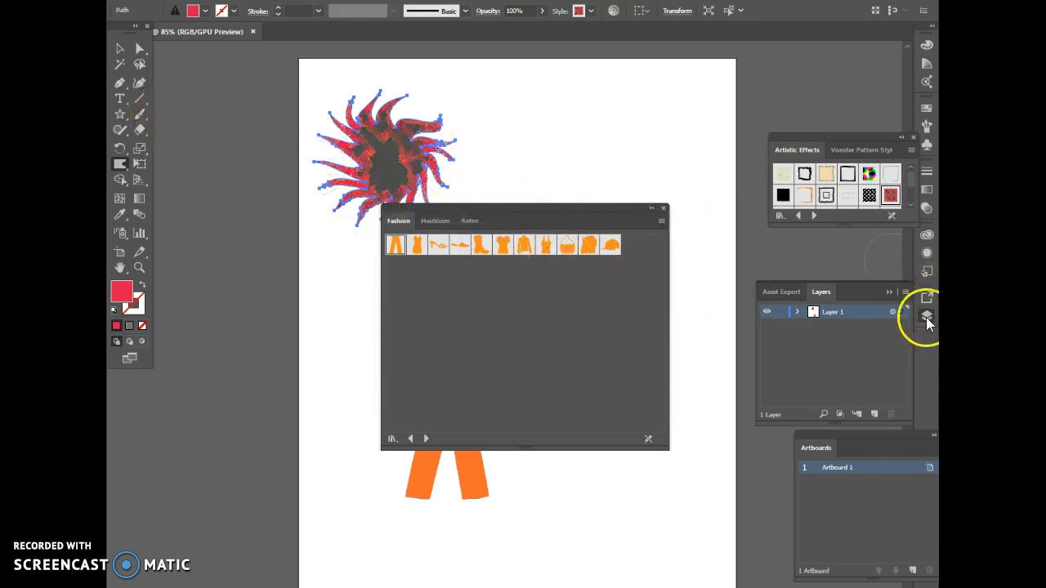
pyautogui.moveTo(516, 209); pyautogui.dragTo(489, 468)
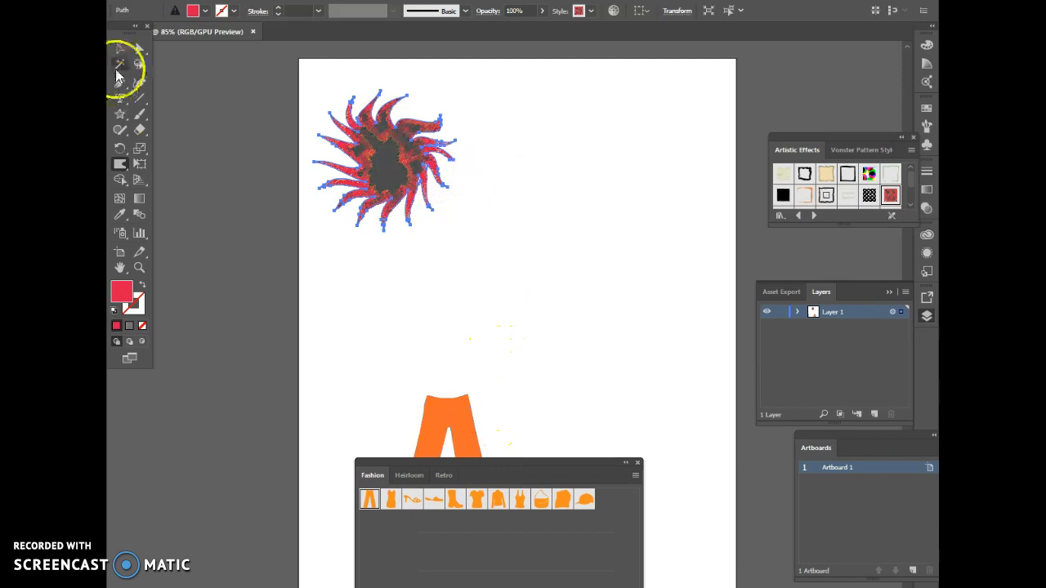
# Step: Delete the orange pants symbol and move the warped star down toward the middle of the artboard
pyautogui.click(121, 51)
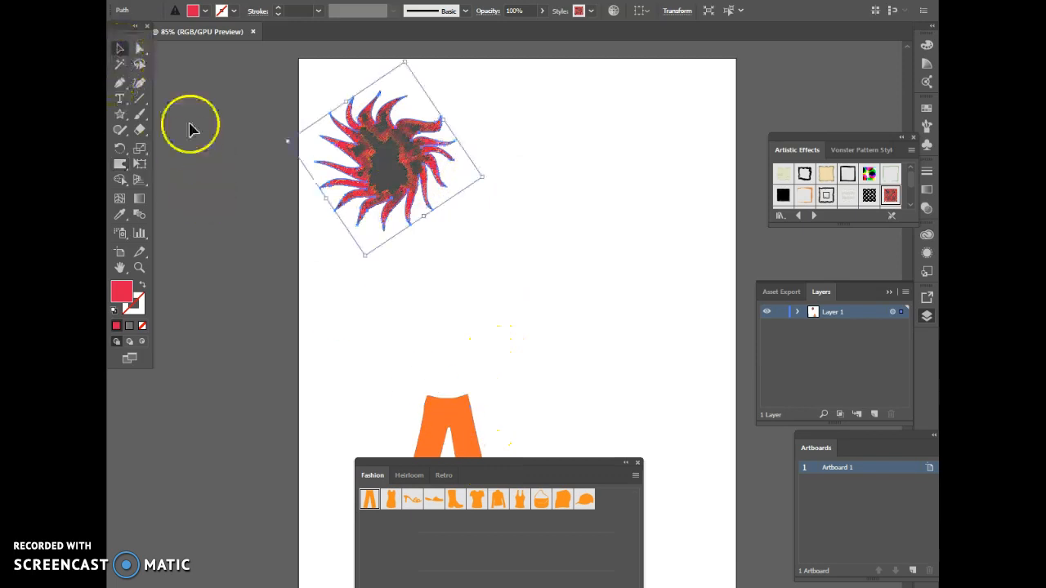
pyautogui.click(449, 406)
pyautogui.press('Delete')
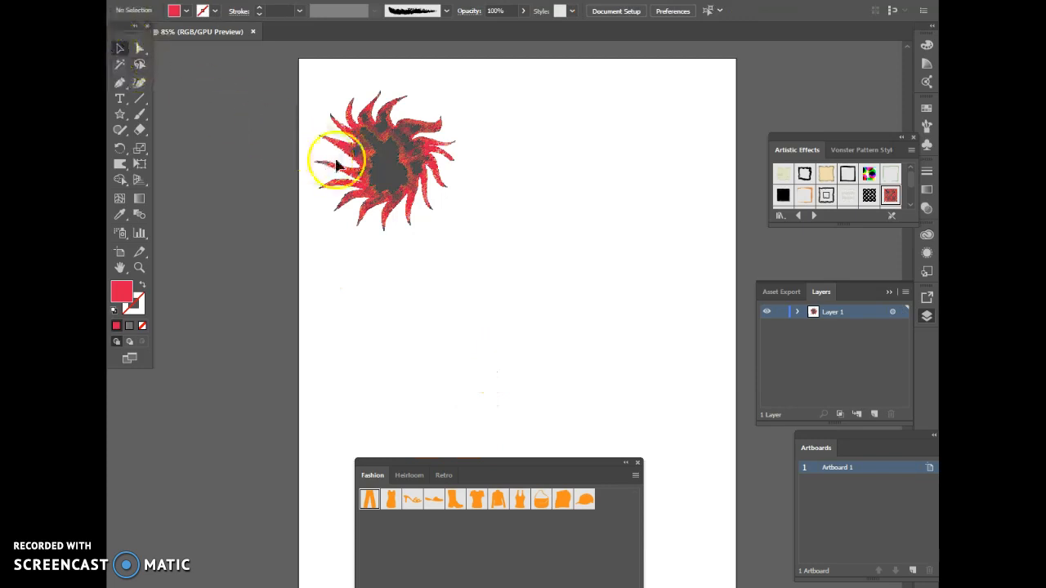
pyautogui.moveTo(374, 169); pyautogui.dragTo(437, 229)
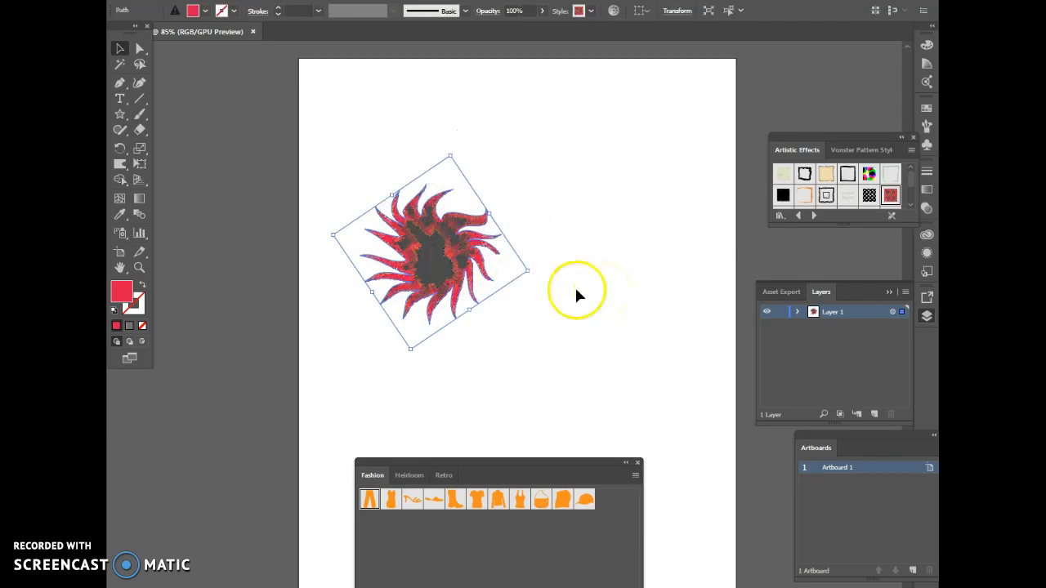
# Step: Add a new layer above Layer 1 and target Layer 1's artwork again
pyautogui.click(124, 116)
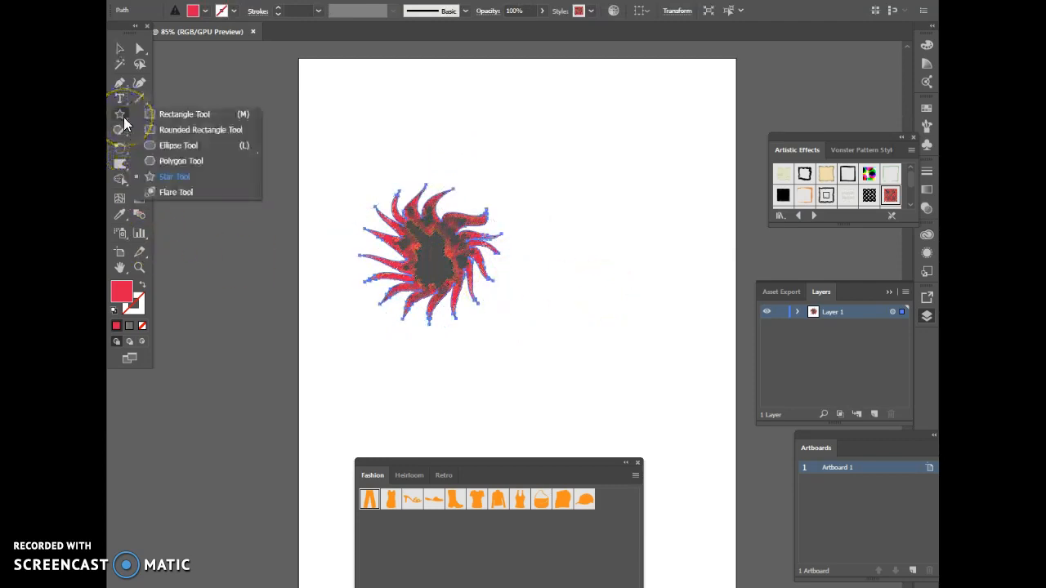
pyautogui.click(314, 33)
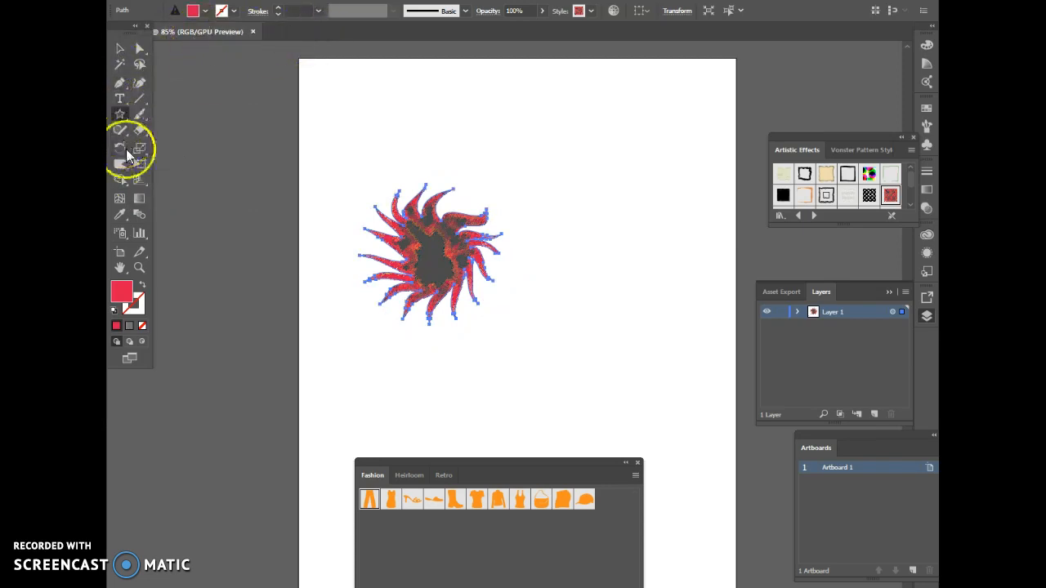
pyautogui.click(890, 316)
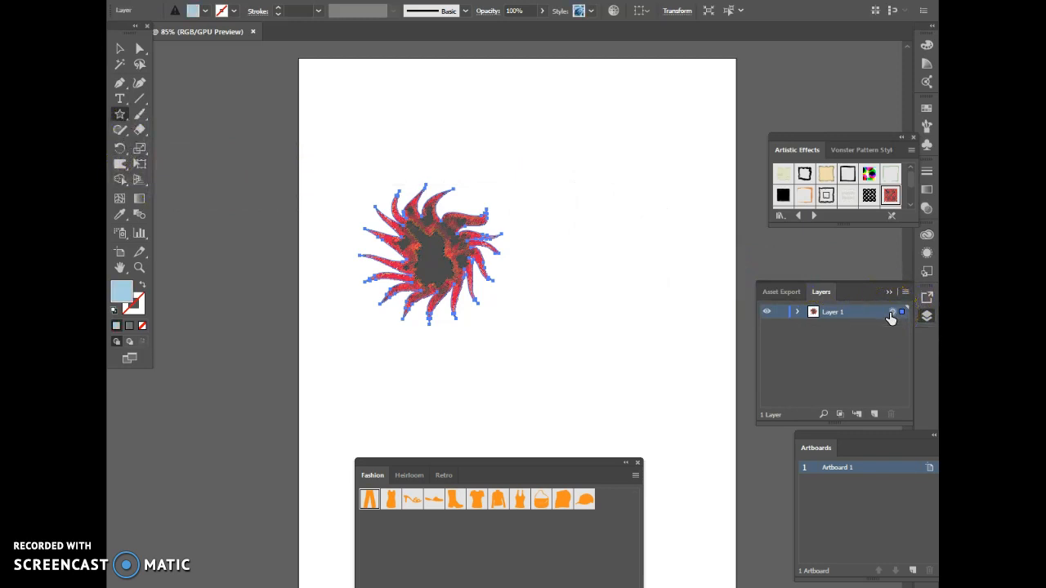
pyautogui.click(874, 408)
pyautogui.click(892, 326)
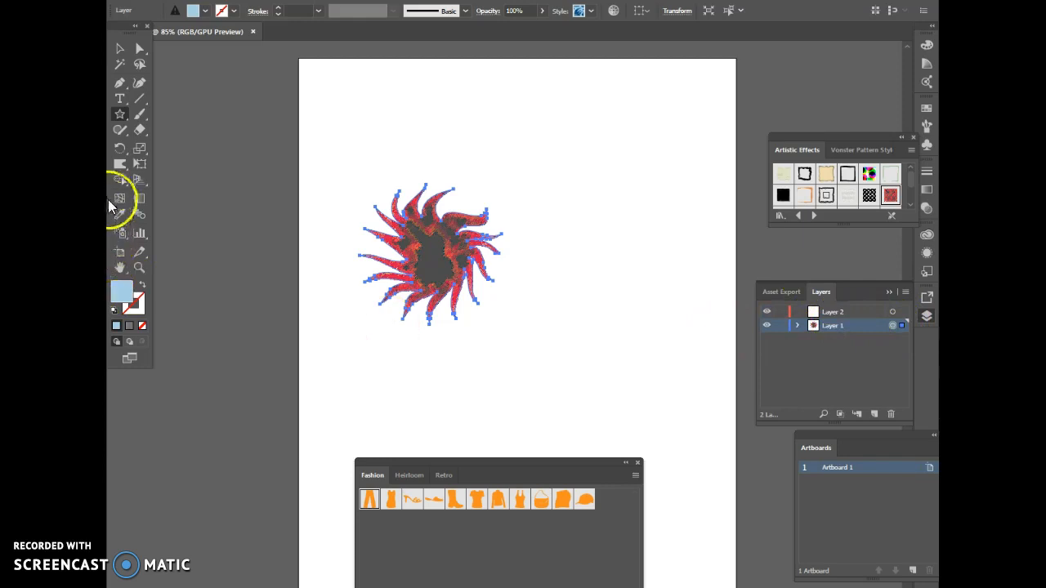
# Step: Distort the warped star's rays further with a Scallop tool stroke and a Wrinkle tool stroke
pyautogui.click(118, 166)
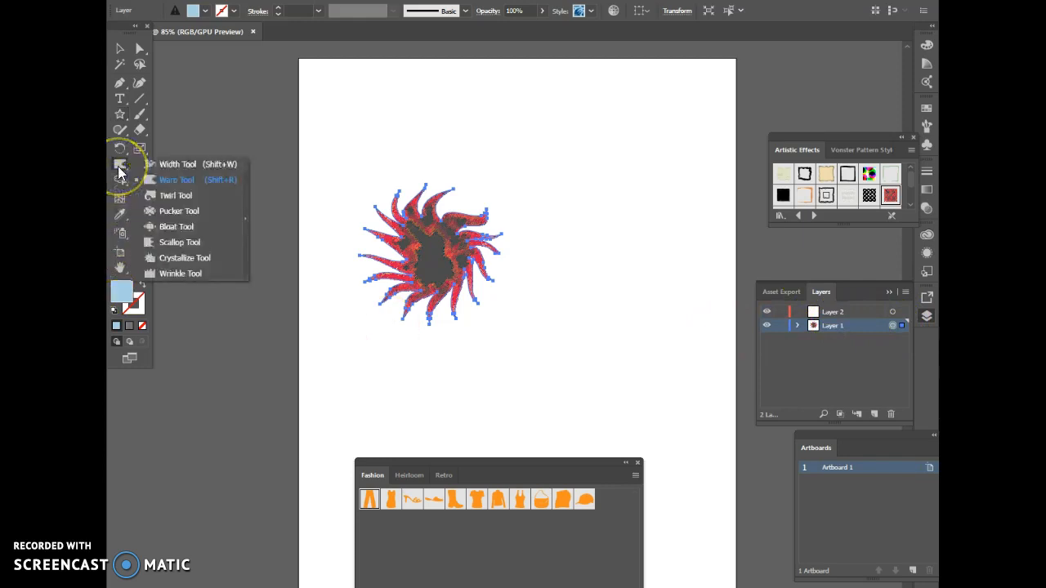
pyautogui.click(161, 243)
pyautogui.moveTo(420, 234)
pyautogui.mouseDown()
pyautogui.moveTo(387, 259)
pyautogui.moveTo(448, 329)
pyautogui.mouseUp()
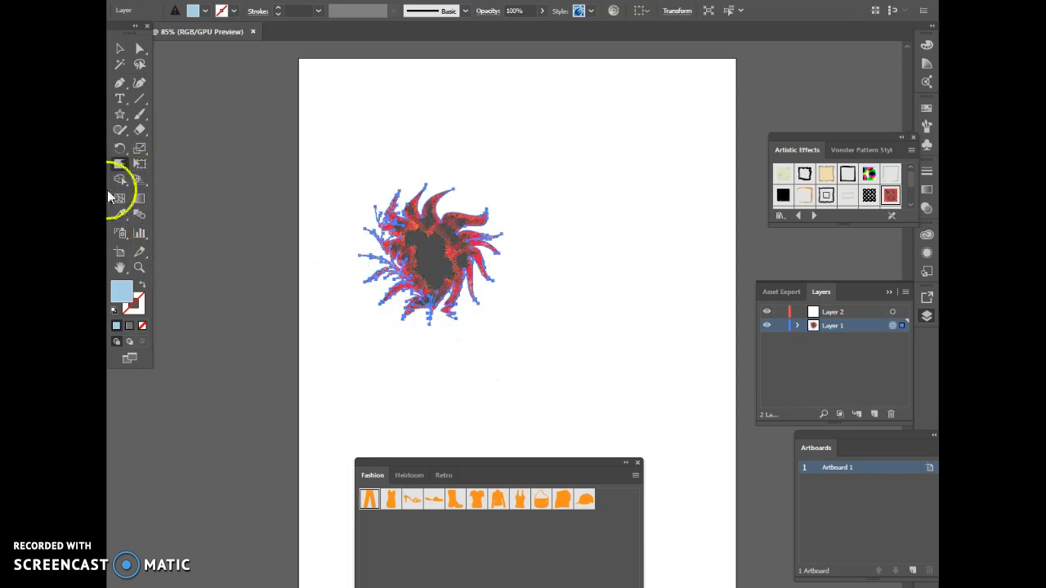
pyautogui.click(117, 169)
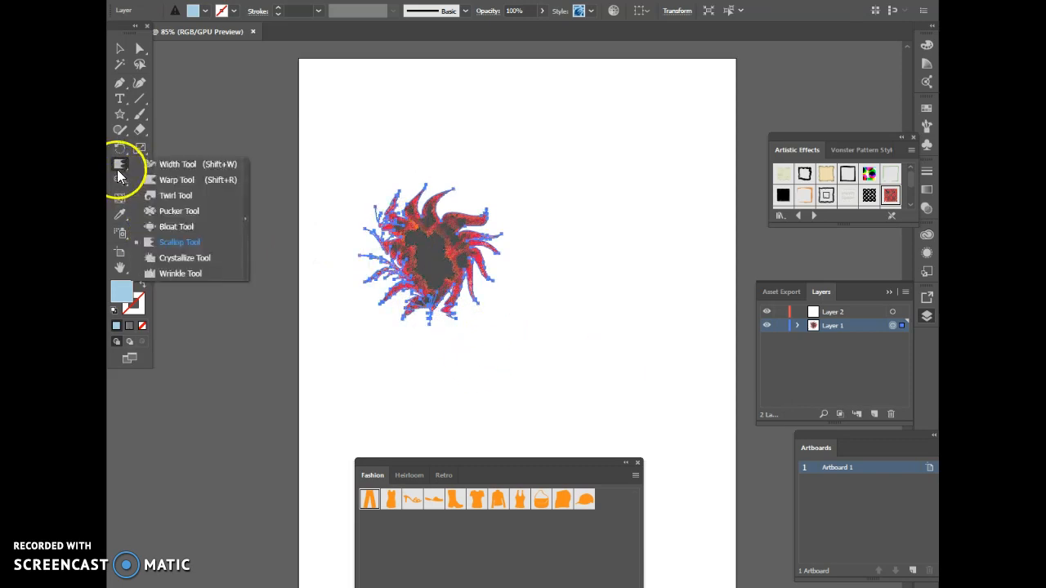
pyautogui.click(173, 275)
pyautogui.moveTo(368, 214)
pyautogui.mouseDown()
pyautogui.moveTo(416, 234)
pyautogui.moveTo(467, 205)
pyautogui.moveTo(513, 214)
pyautogui.mouseUp()
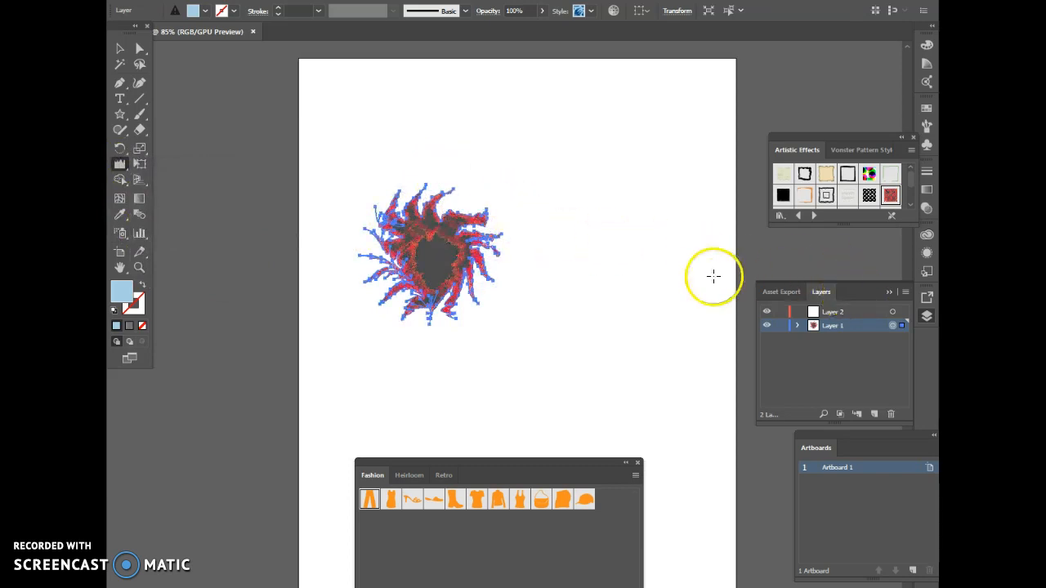
# Step: Clear the distorted star from Layer 1 and move the floating Fashion symbol library off the artboard's middle
pyautogui.click(186, 8)
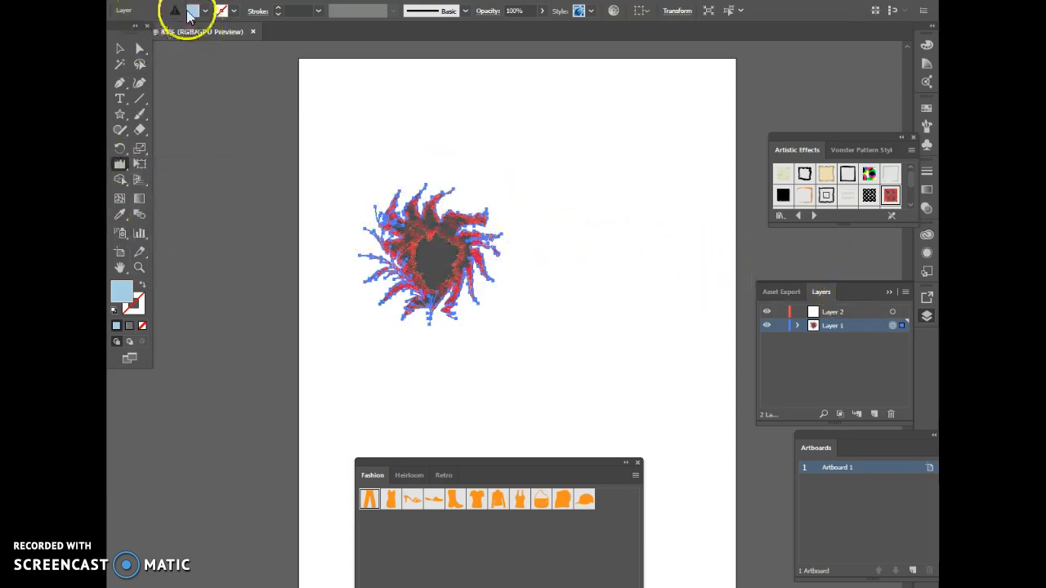
pyautogui.click(185, 38)
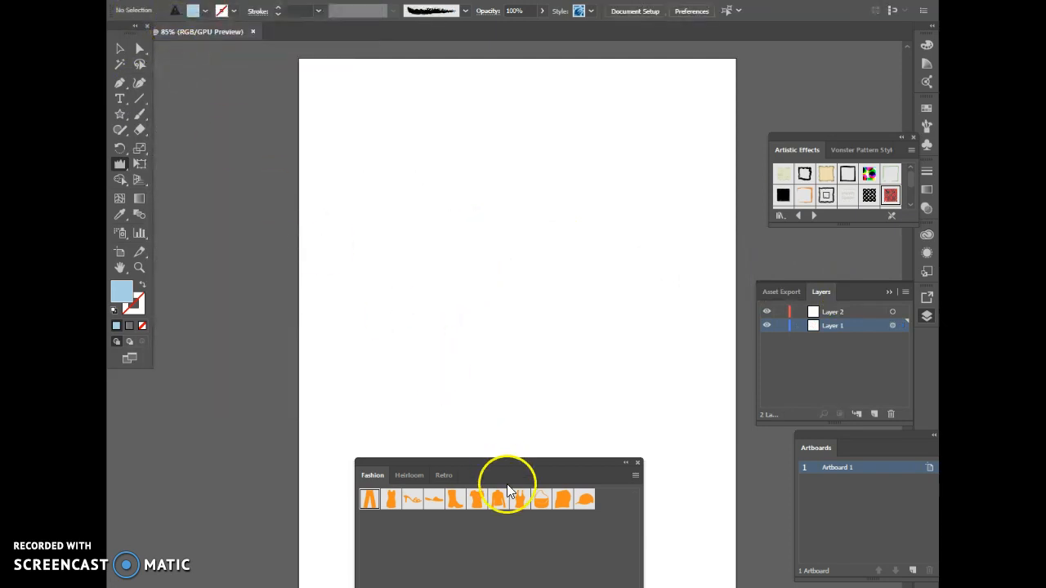
pyautogui.moveTo(545, 464); pyautogui.dragTo(720, 379)
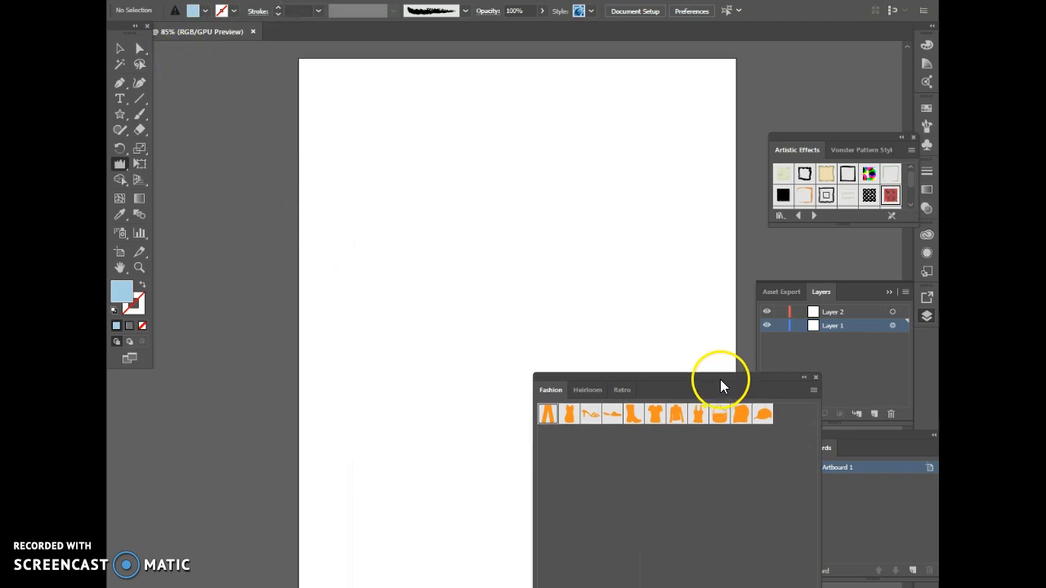
# Step: Spray Pants symbols in a rough loop around the artboard with the Symbol Sprayer tool
pyautogui.click(122, 232)
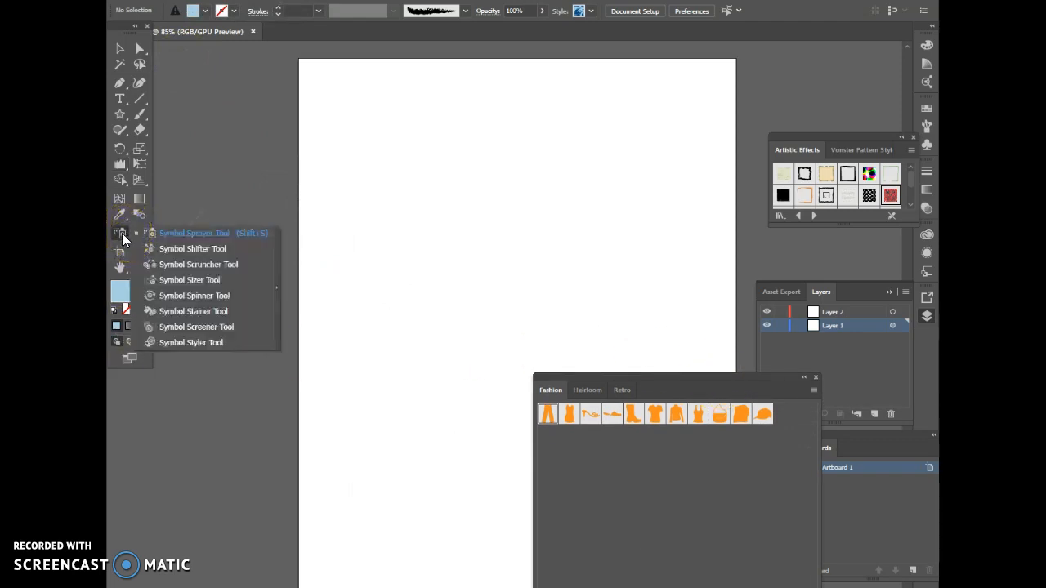
pyautogui.click(195, 233)
pyautogui.click(487, 163)
pyautogui.moveTo(440, 193)
pyautogui.mouseDown()
pyautogui.moveTo(377, 291)
pyautogui.moveTo(390, 350)
pyautogui.moveTo(468, 460)
pyautogui.mouseUp()
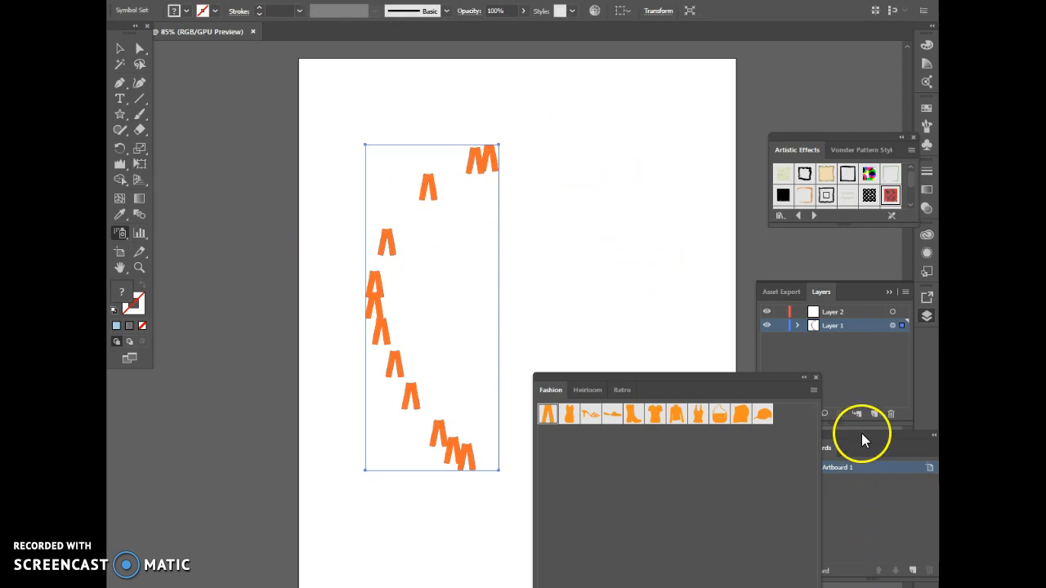
pyautogui.moveTo(509, 159)
pyautogui.mouseDown()
pyautogui.moveTo(558, 157)
pyautogui.moveTo(619, 201)
pyautogui.moveTo(664, 272)
pyautogui.moveTo(679, 402)
pyautogui.moveTo(667, 452)
pyautogui.moveTo(586, 488)
pyautogui.moveTo(492, 485)
pyautogui.moveTo(431, 436)
pyautogui.mouseUp()
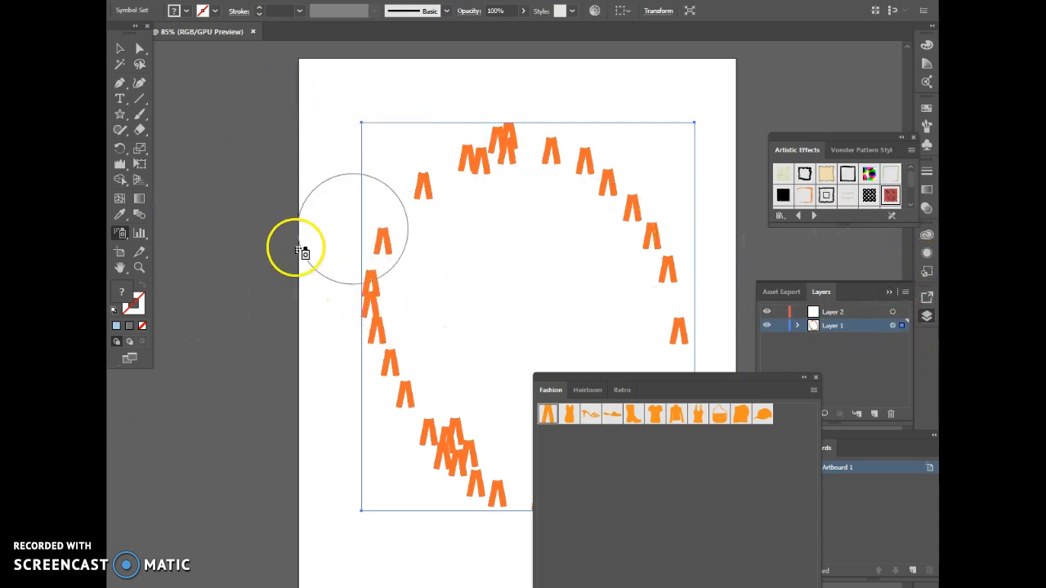
pyautogui.click(737, 421)
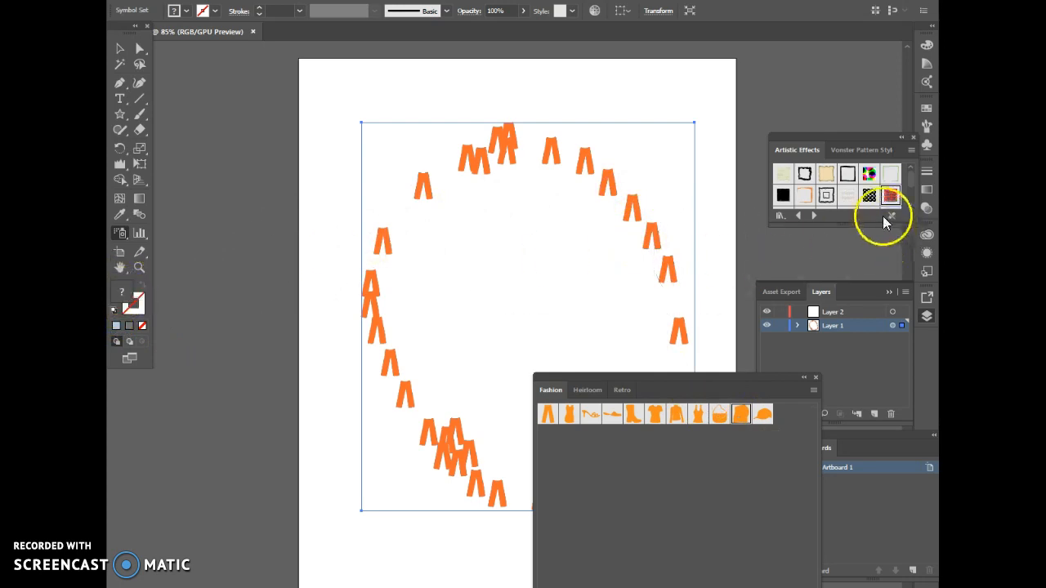
pyautogui.click(864, 151)
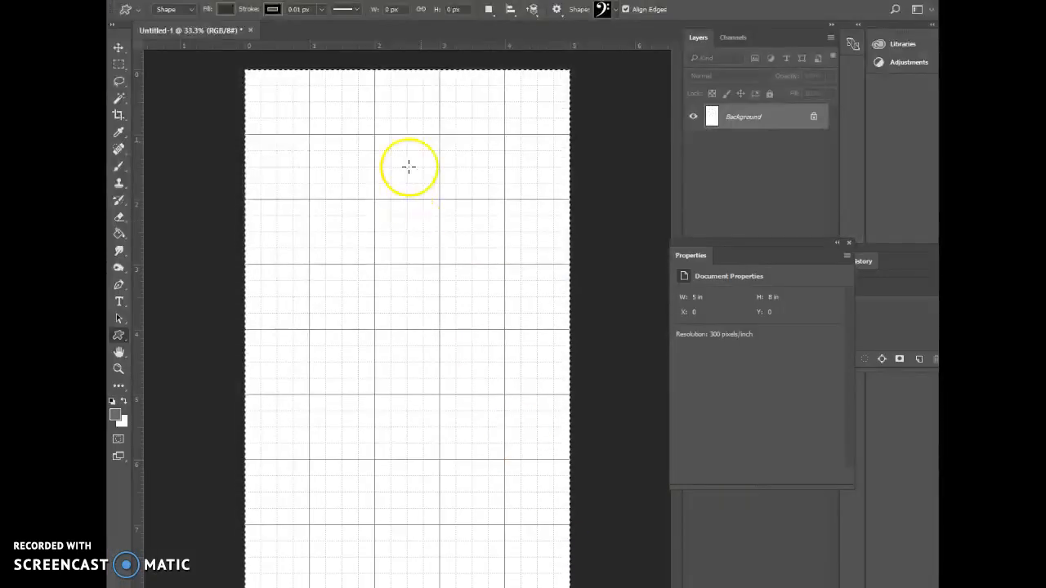
# Step: Draw a light bulb custom shape about 690 by 972 px near the page's top edge and move it slightly lower
pyautogui.click(118, 339)
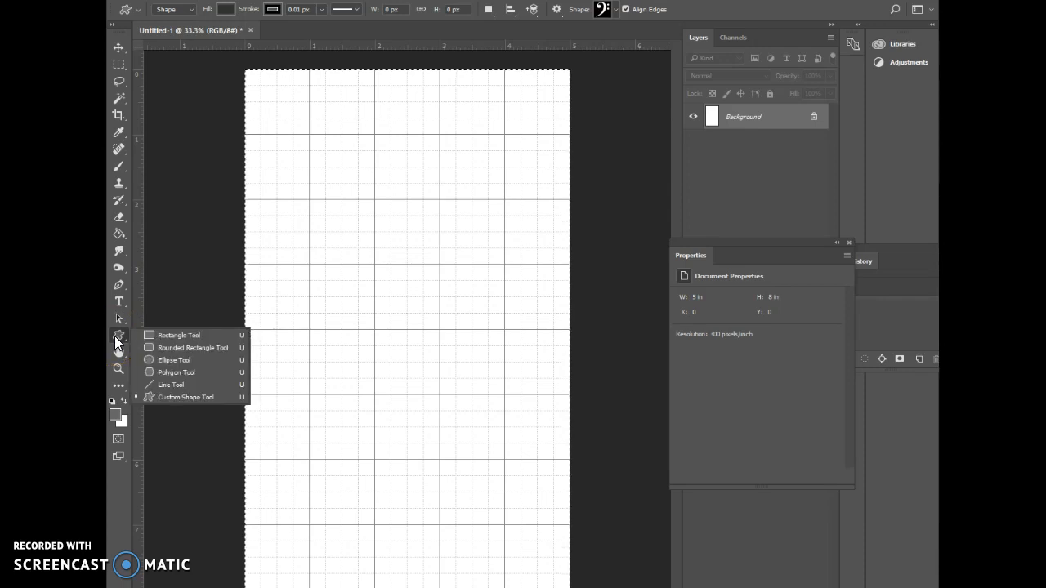
pyautogui.click(681, 10)
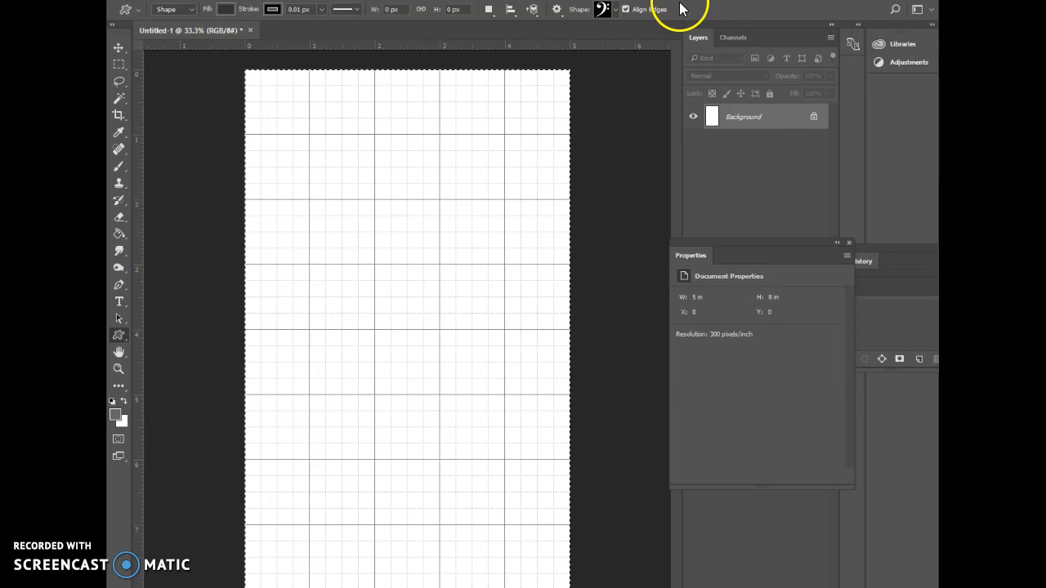
pyautogui.click(601, 10)
pyautogui.click(538, 50)
pyautogui.moveTo(392, 158); pyautogui.dragTo(465, 263)
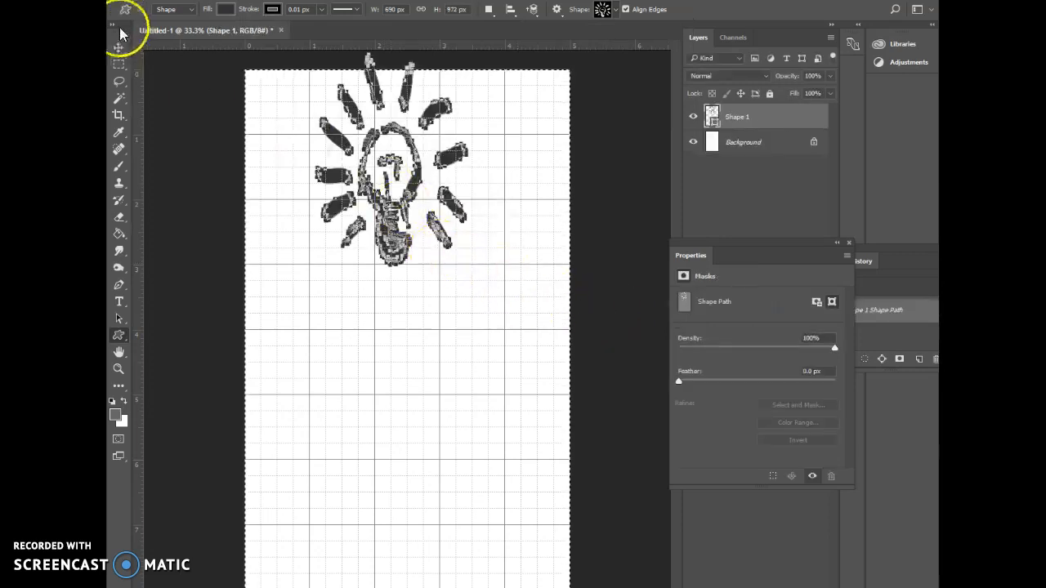
pyautogui.click(119, 48)
pyautogui.moveTo(367, 117); pyautogui.dragTo(365, 172)
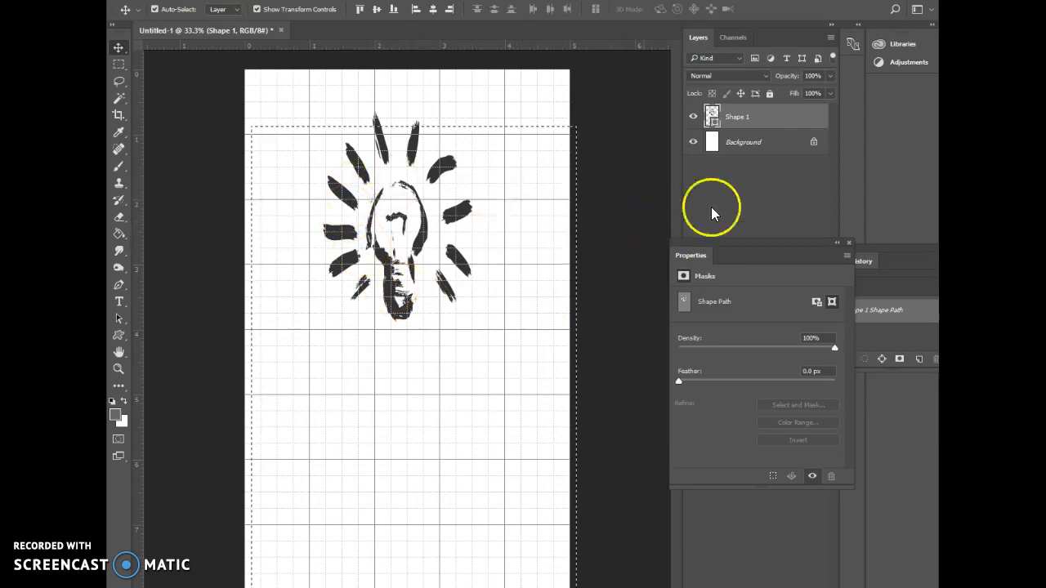
# Step: Copy the light bulb shape from the selected page area as merged artwork
pyautogui.click(163, 0)
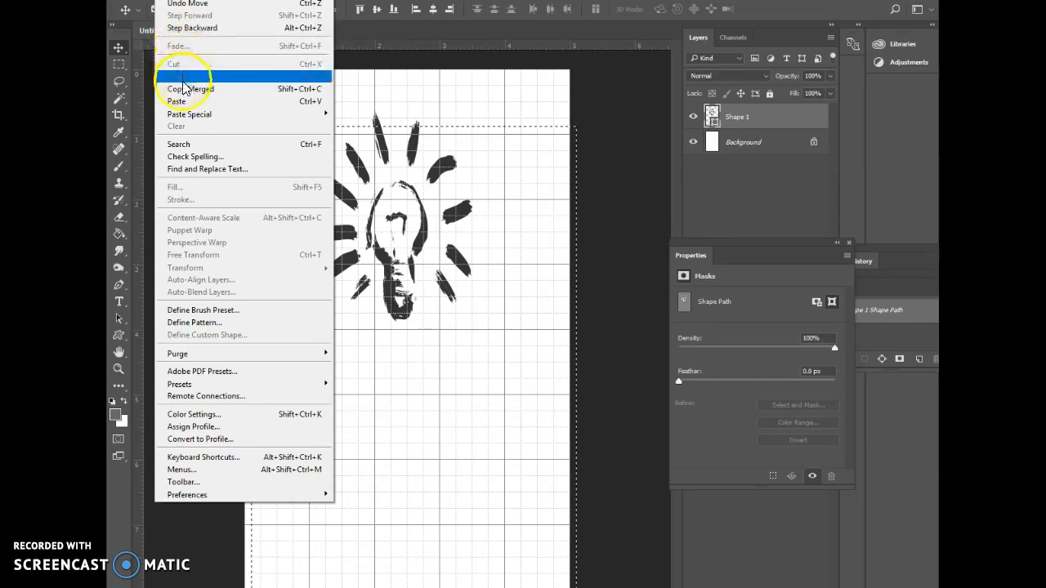
pyautogui.click(742, 123)
pyautogui.click(144, 1)
pyautogui.click(163, 1)
pyautogui.click(164, 1)
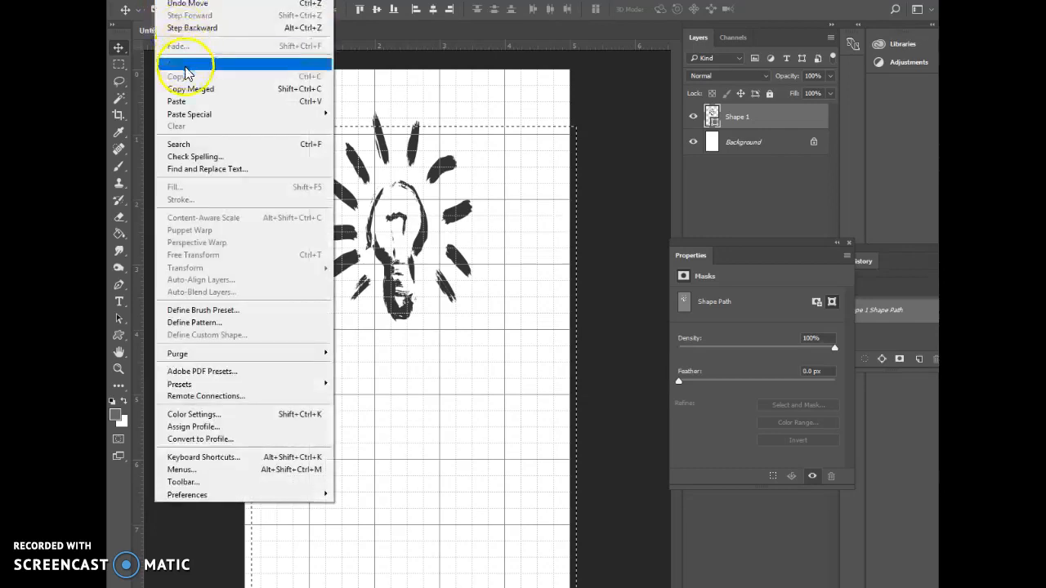
pyautogui.click(186, 89)
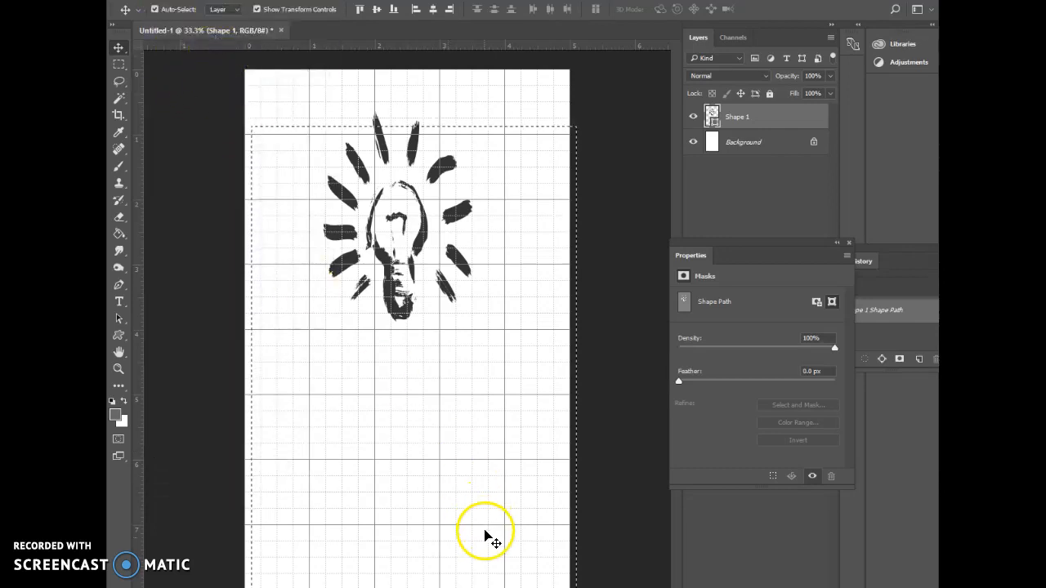
# Step: Switch to Illustrator and make Layer 2 the active layer
pyautogui.click(519, 587)
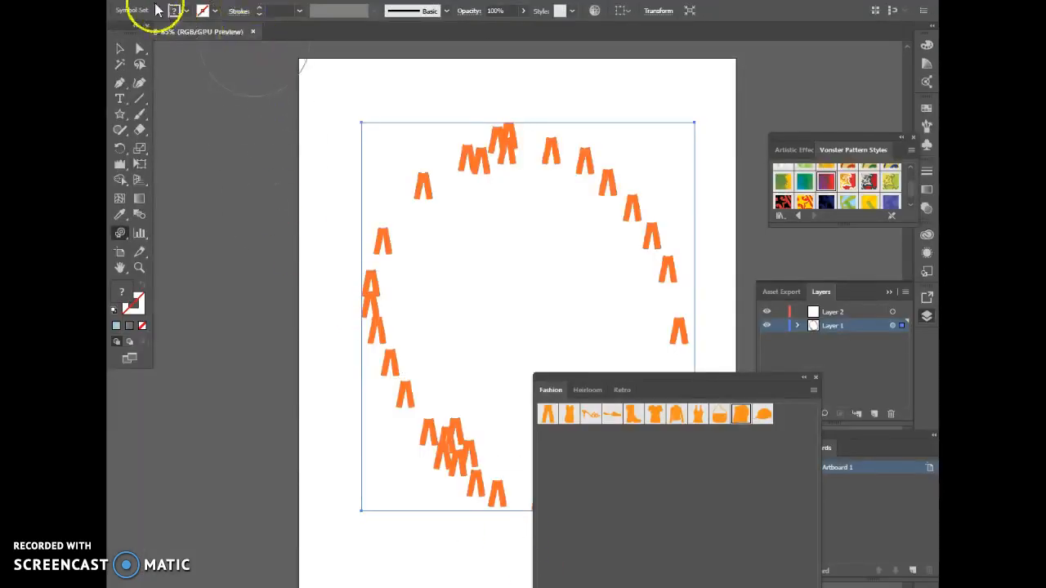
pyautogui.click(892, 325)
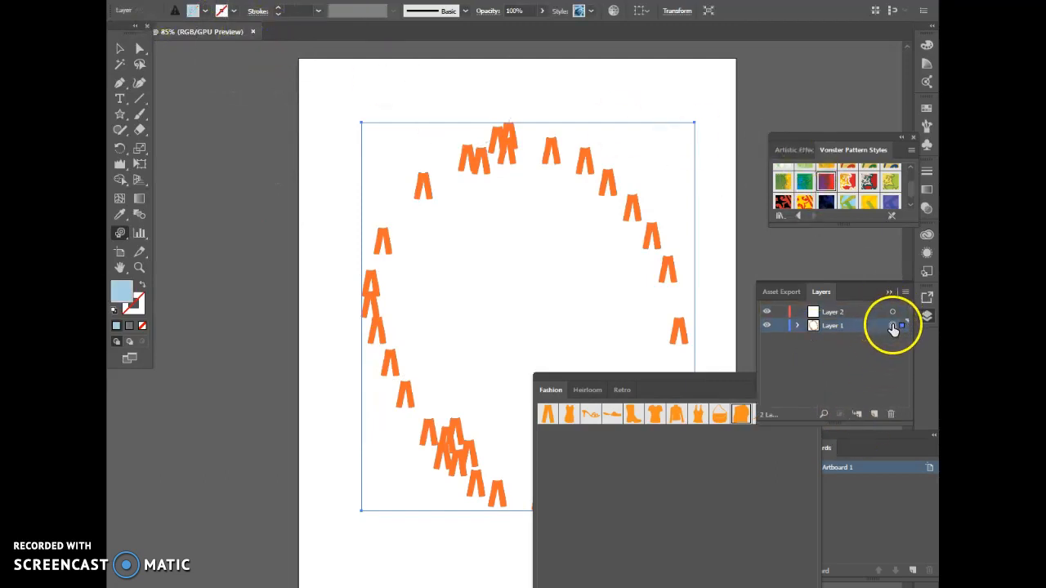
pyautogui.click(877, 313)
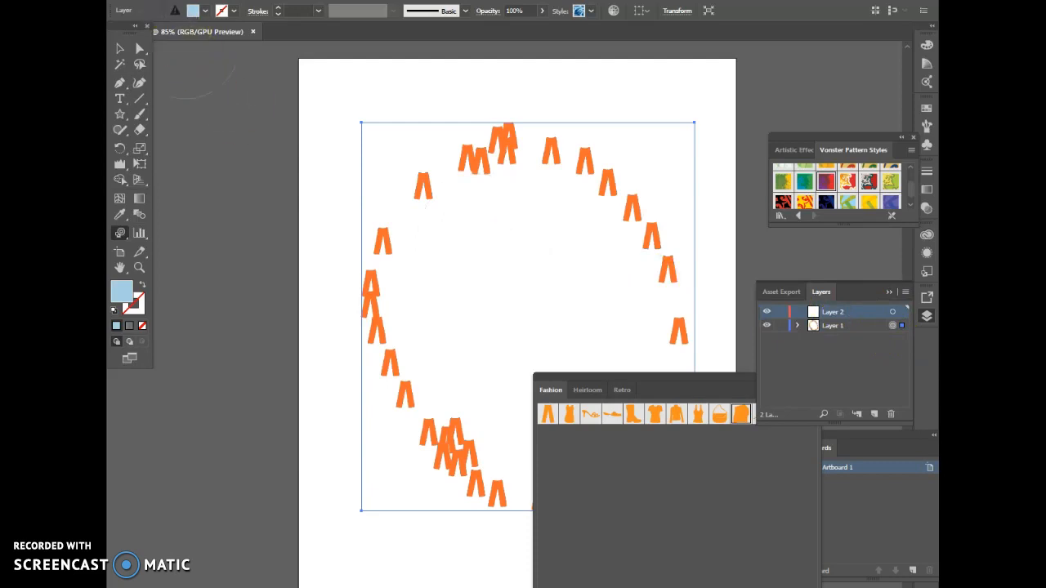
# Step: Paste the light bulb onto Layer 2 and try to apply Vonster pattern styles to it
pyautogui.click(166, 1)
pyautogui.click(187, 67)
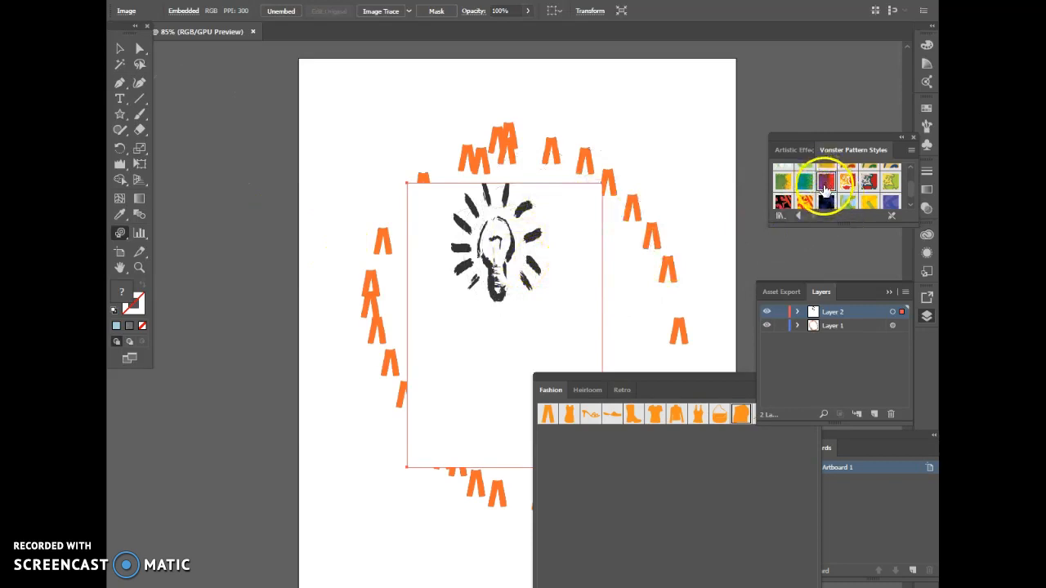
pyautogui.moveTo(826, 190); pyautogui.dragTo(494, 242)
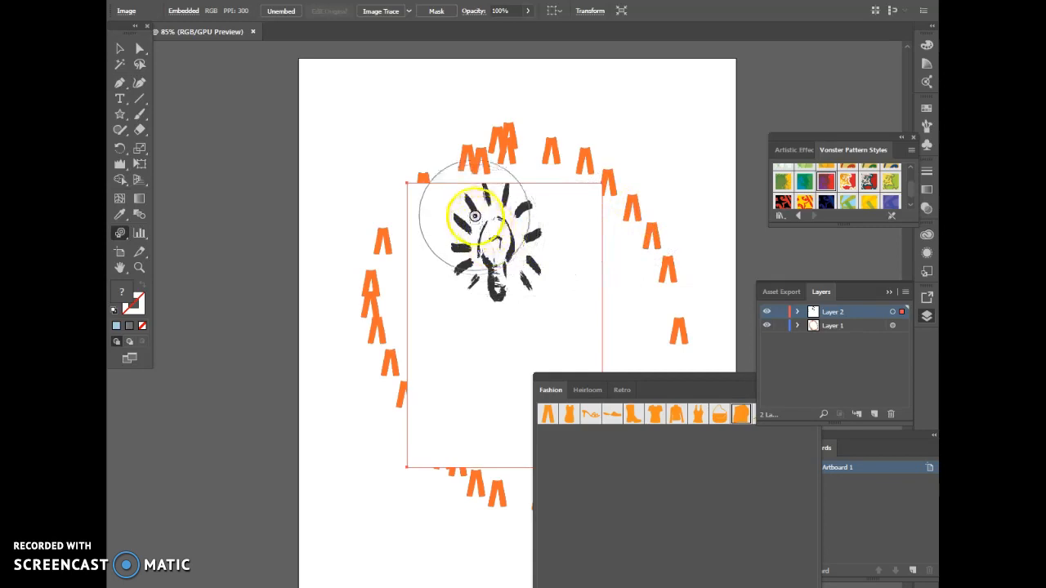
pyautogui.click(476, 212)
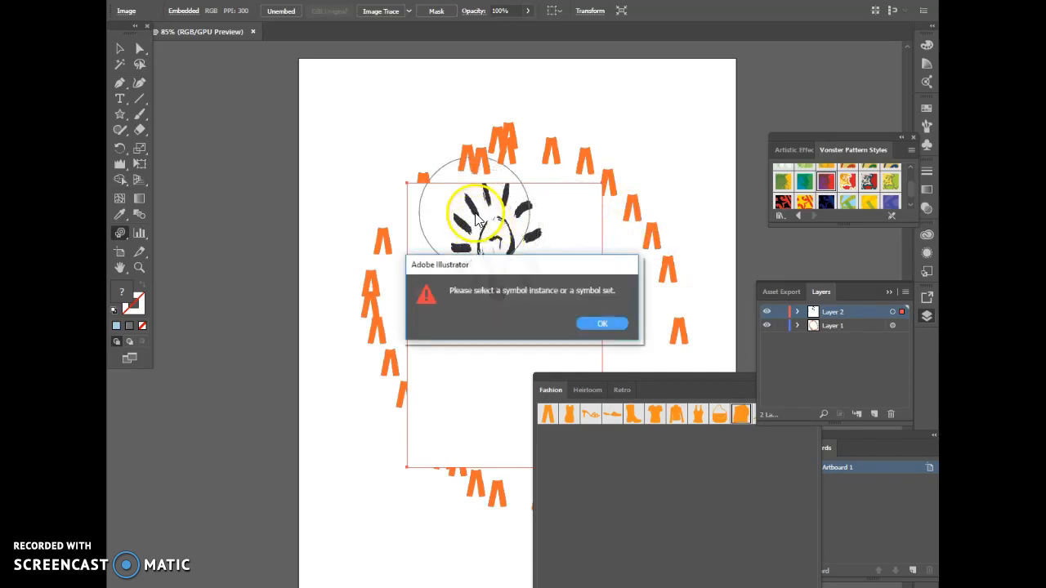
pyautogui.click(605, 323)
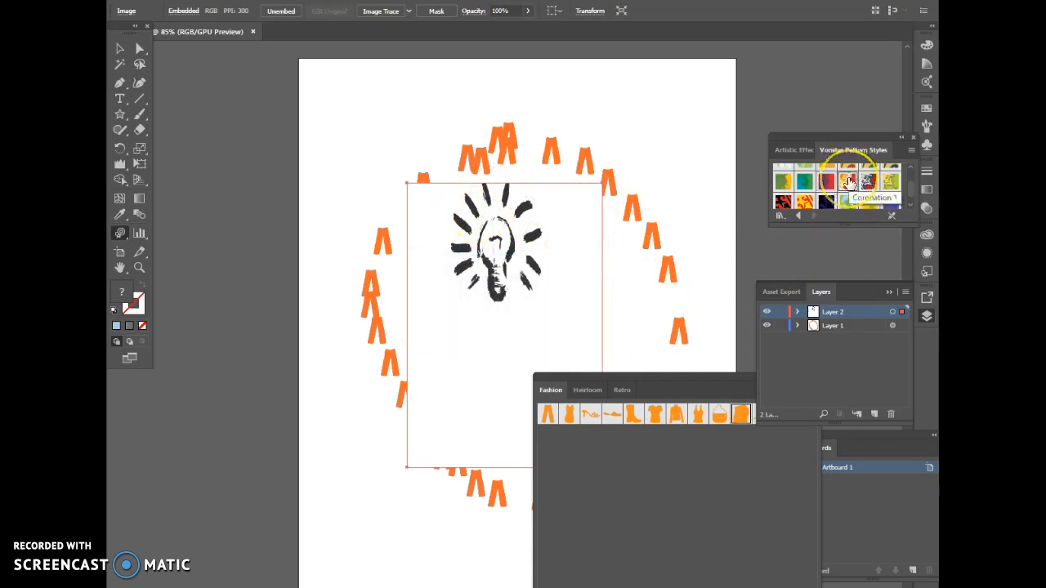
pyautogui.click(120, 63)
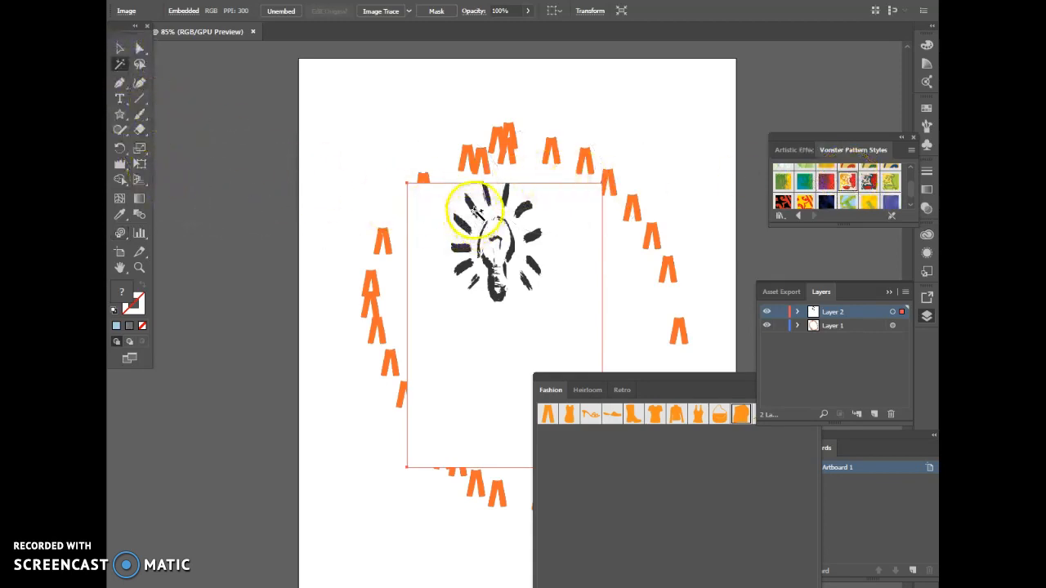
pyautogui.click(806, 201)
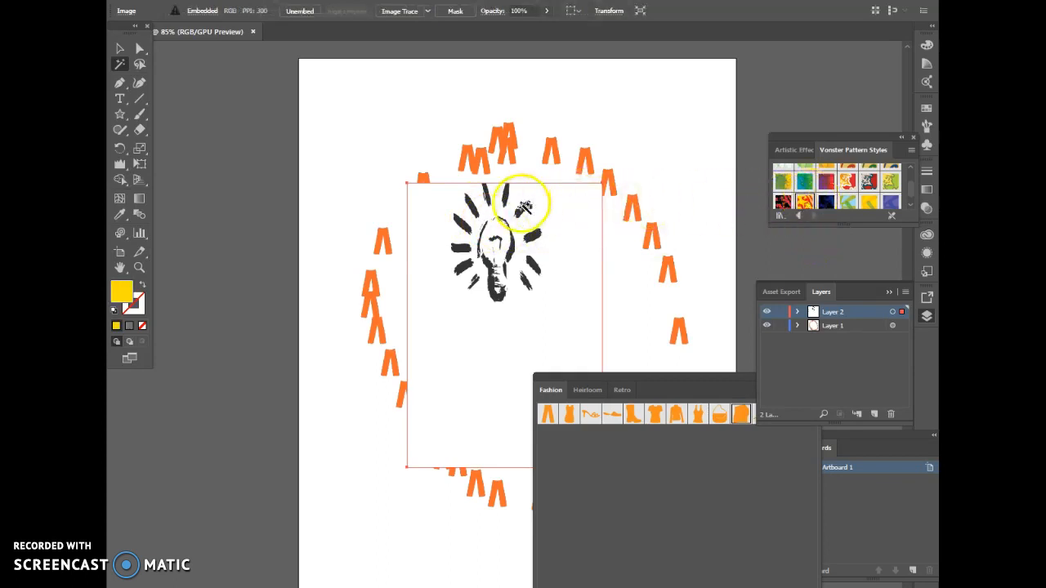
# Step: Cut the light bulb image from Layer 2, and delete the Shape 1 layer in Photoshop
pyautogui.hotkey('alt', 'e')
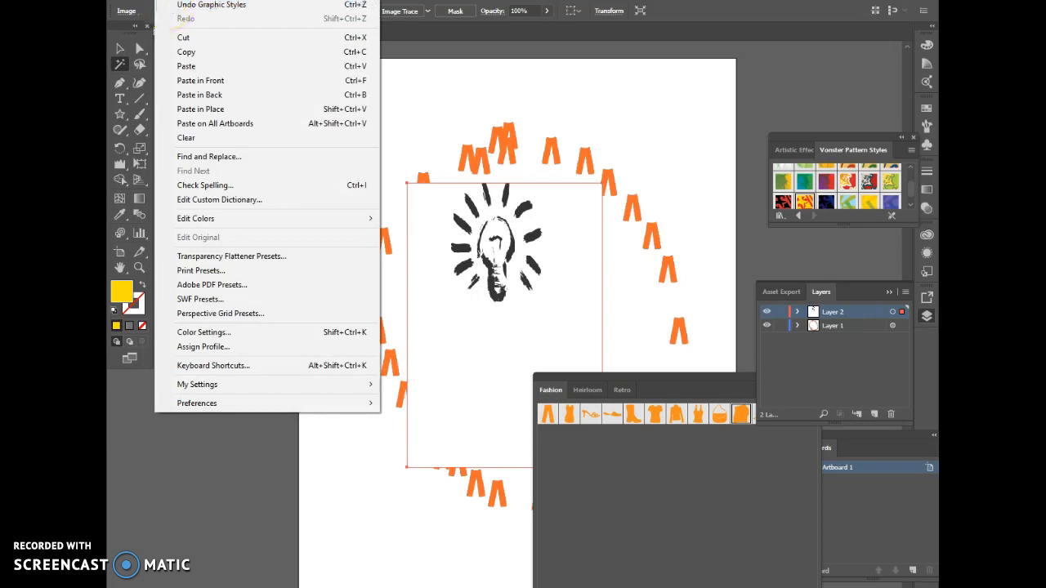
pyautogui.click(183, 38)
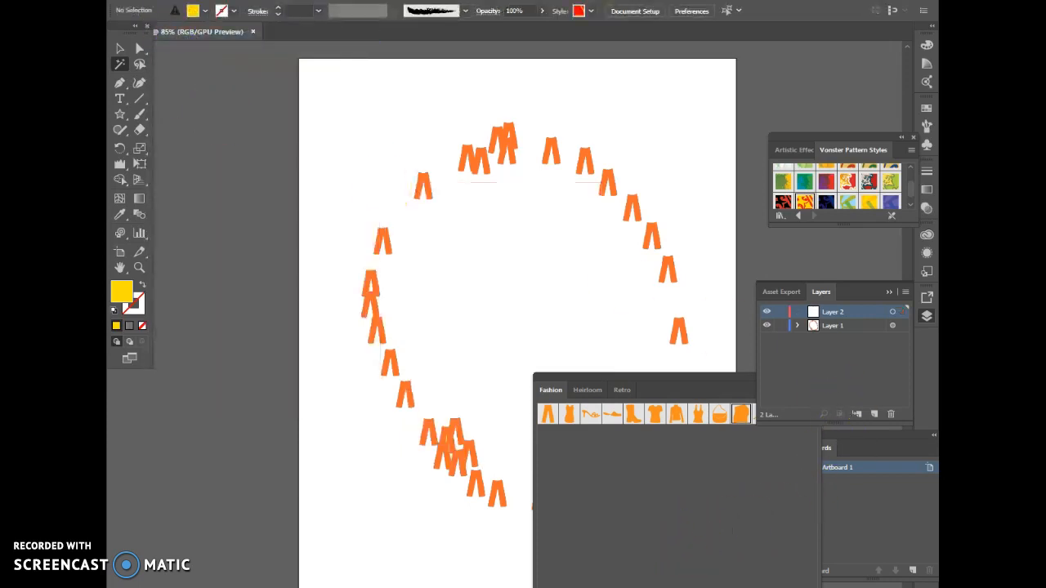
pyautogui.click(599, 584)
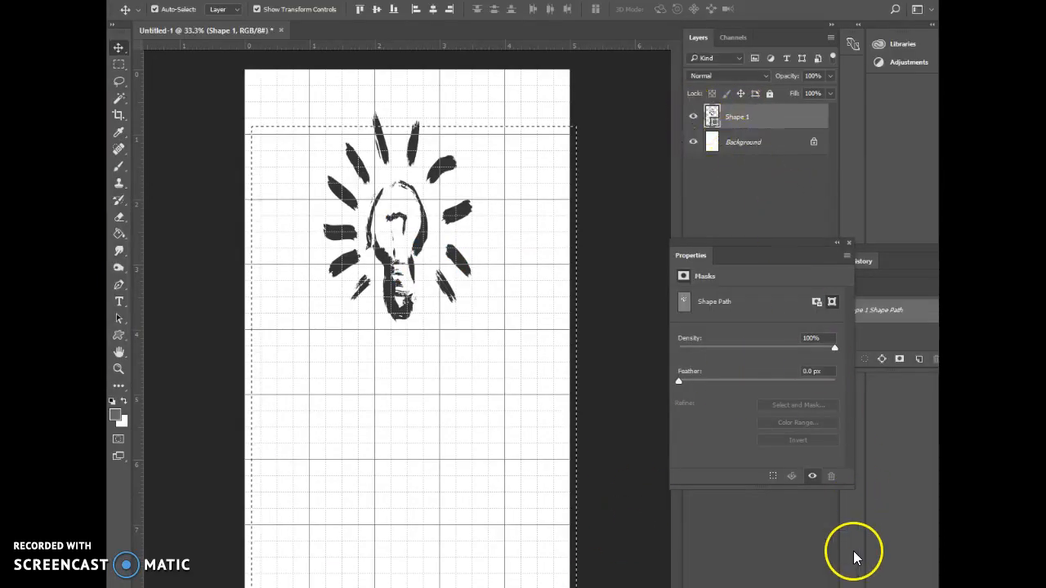
pyautogui.click(831, 587)
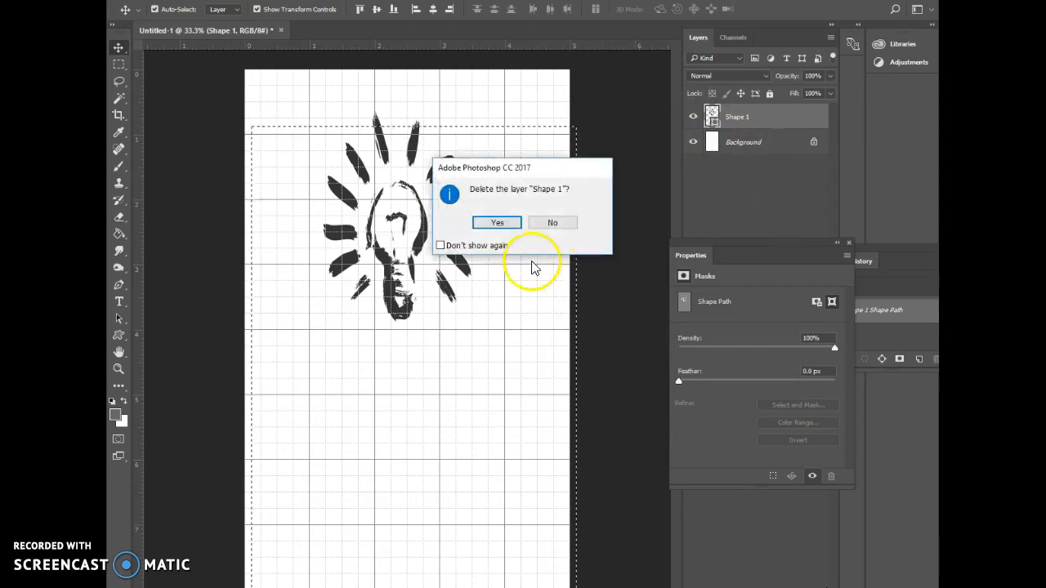
pyautogui.click(497, 223)
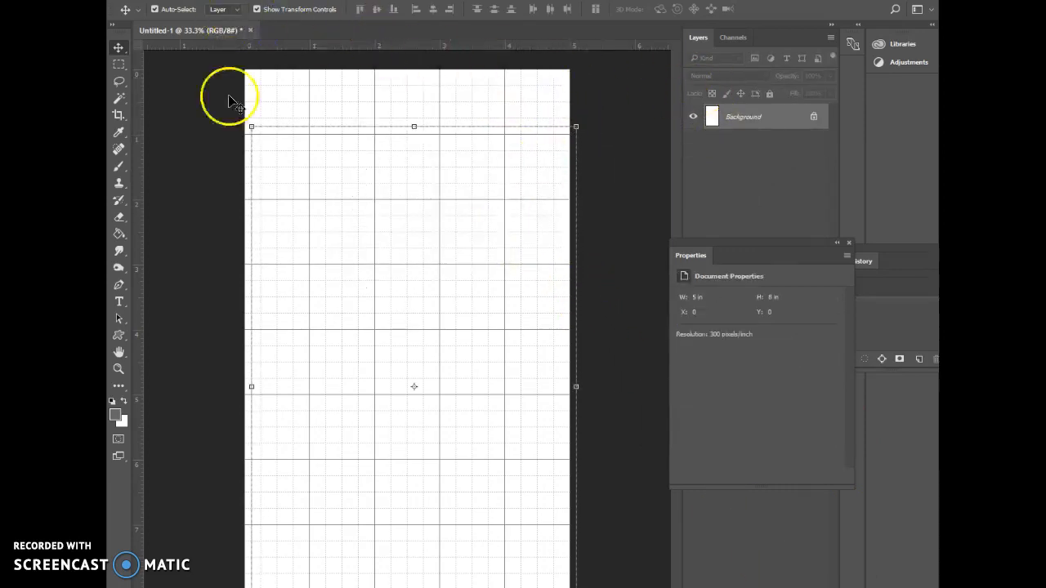
# Step: Draw a butterfly custom shape about 546 by 672 px in the upper part of the page and copy it
pyautogui.click(119, 337)
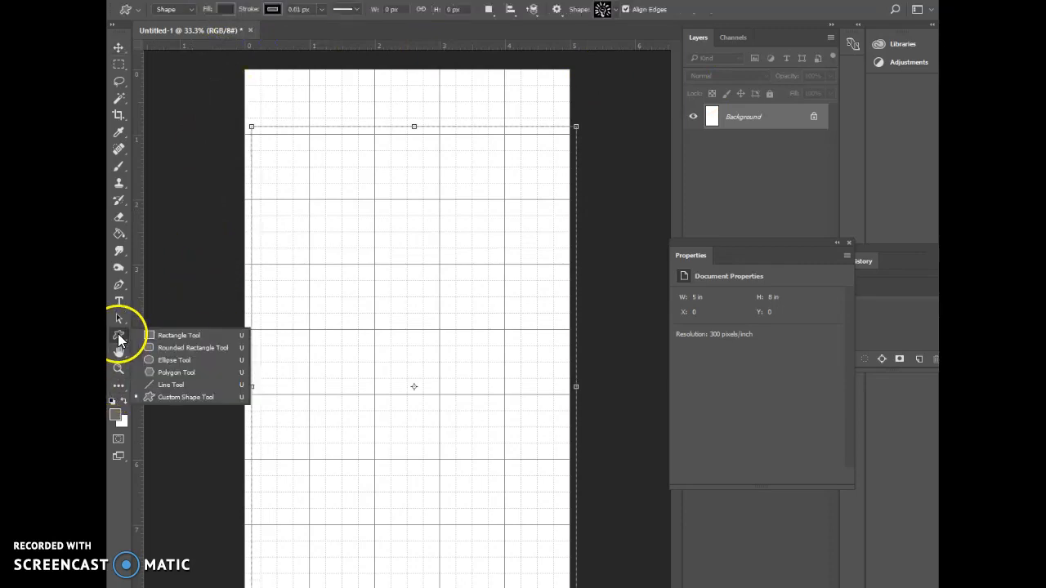
pyautogui.click(190, 397)
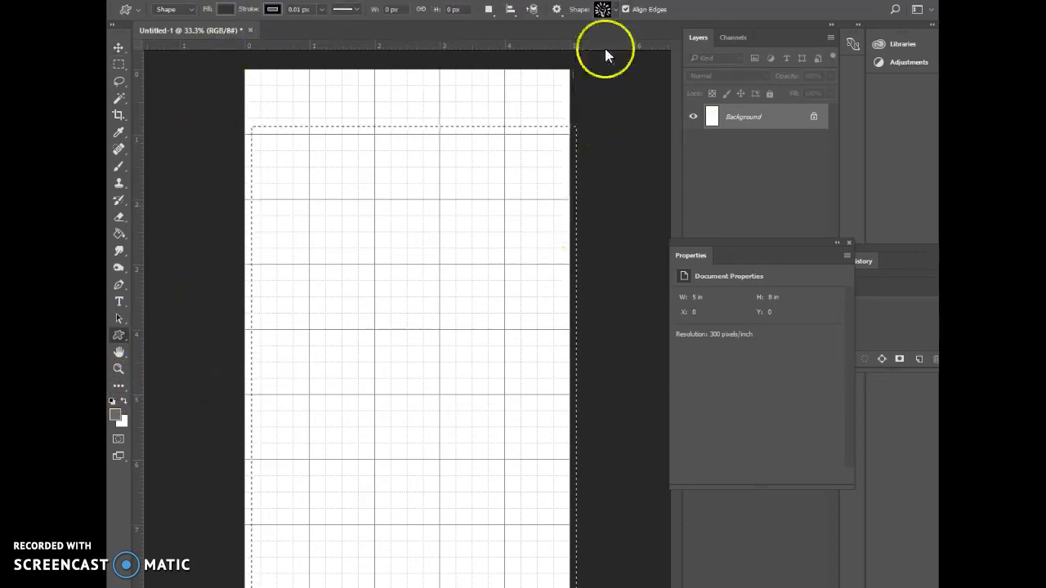
pyautogui.click(619, 9)
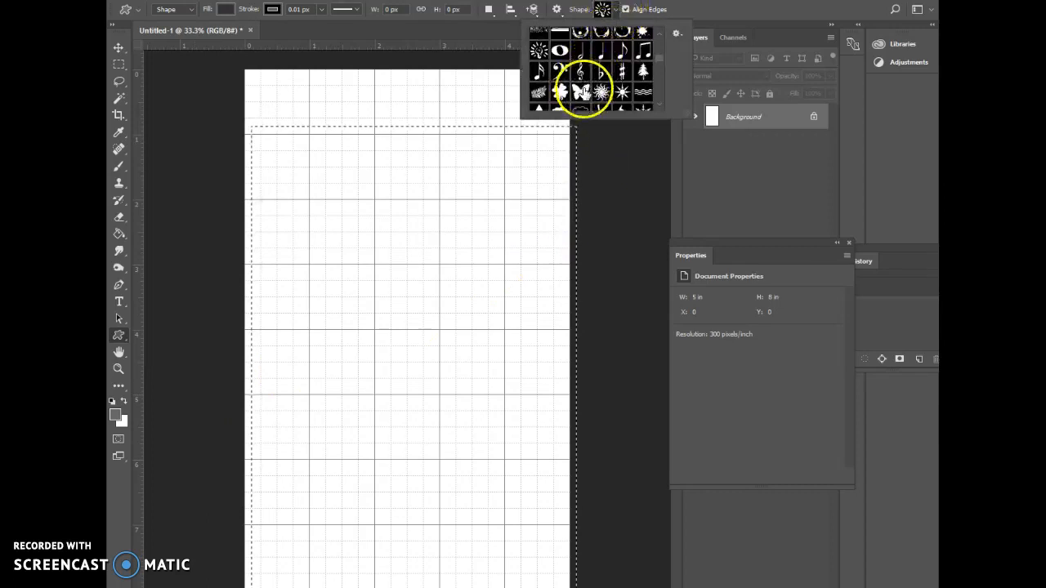
pyautogui.click(478, 215)
pyautogui.moveTo(448, 298); pyautogui.dragTo(450, 299)
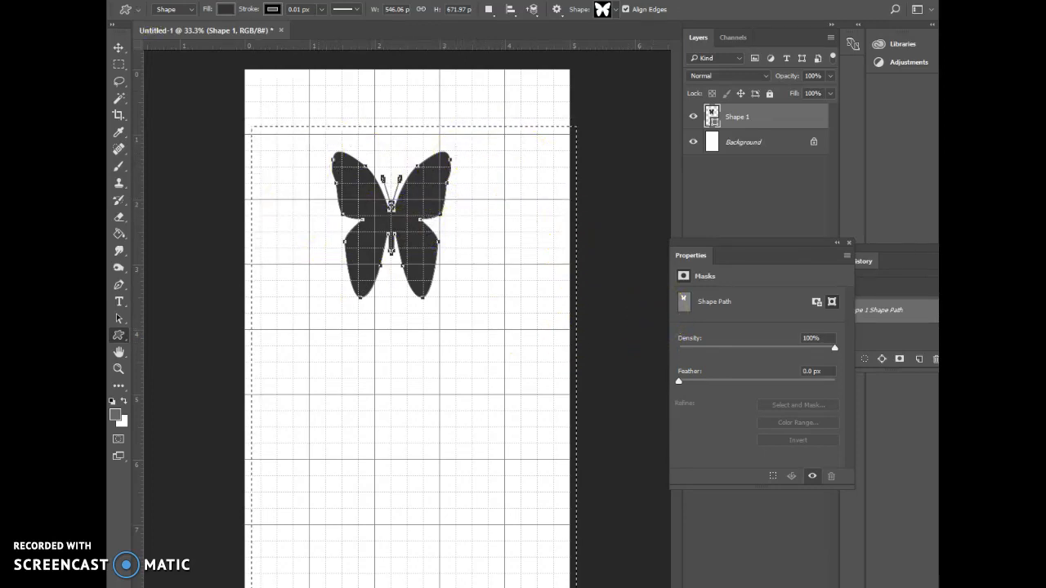
pyautogui.click(166, 1)
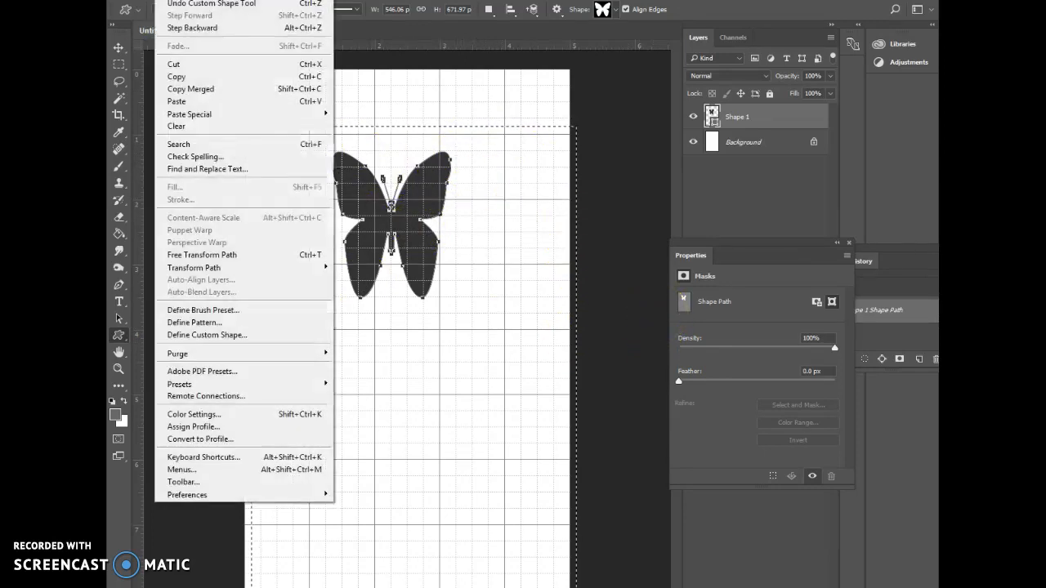
pyautogui.click(175, 78)
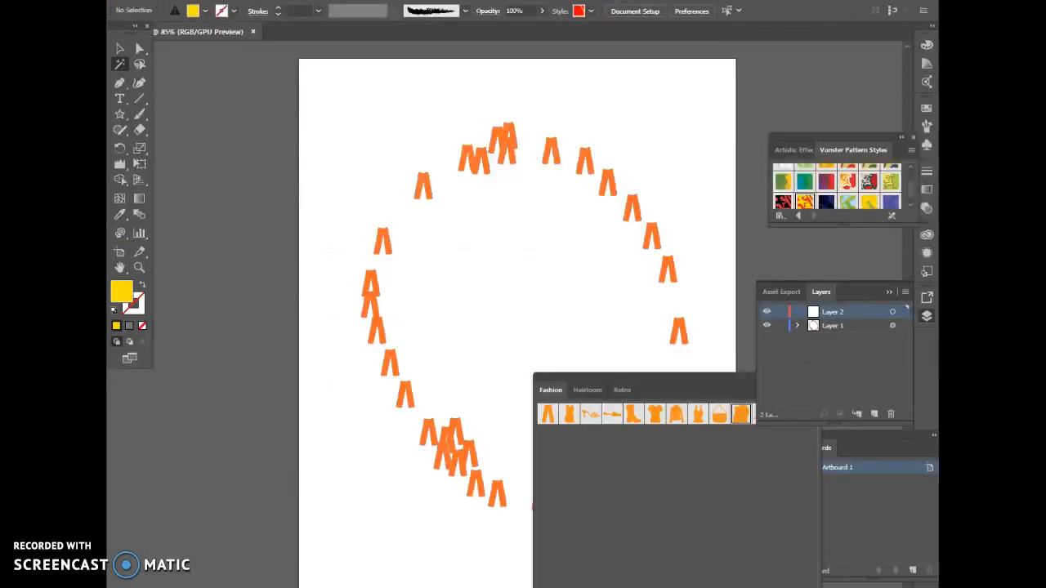
# Step: Paste the copied butterfly shape onto Layer 2 in Illustrator
pyautogui.click(192, 1)
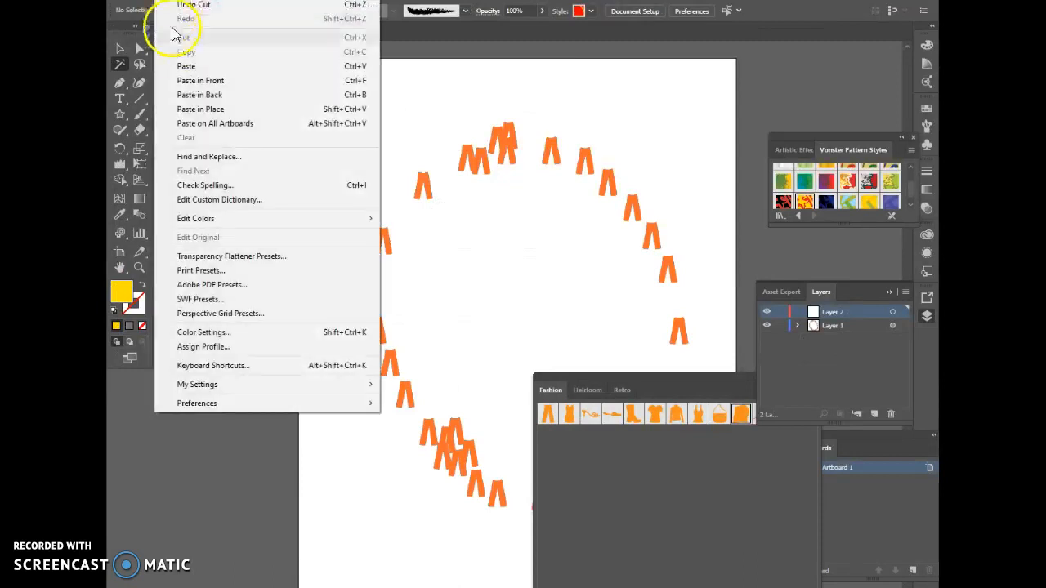
pyautogui.click(182, 67)
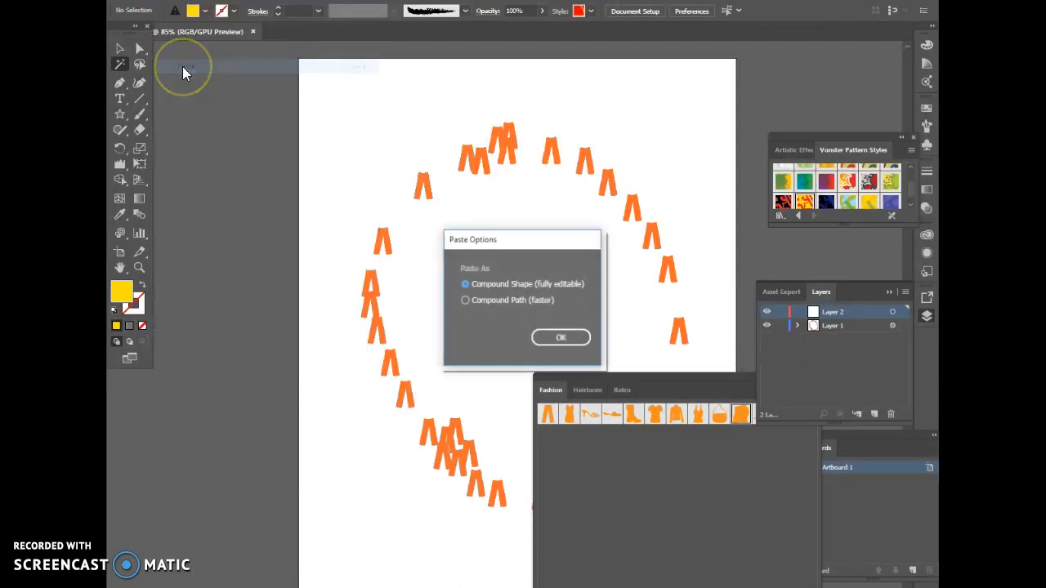
pyautogui.click(567, 337)
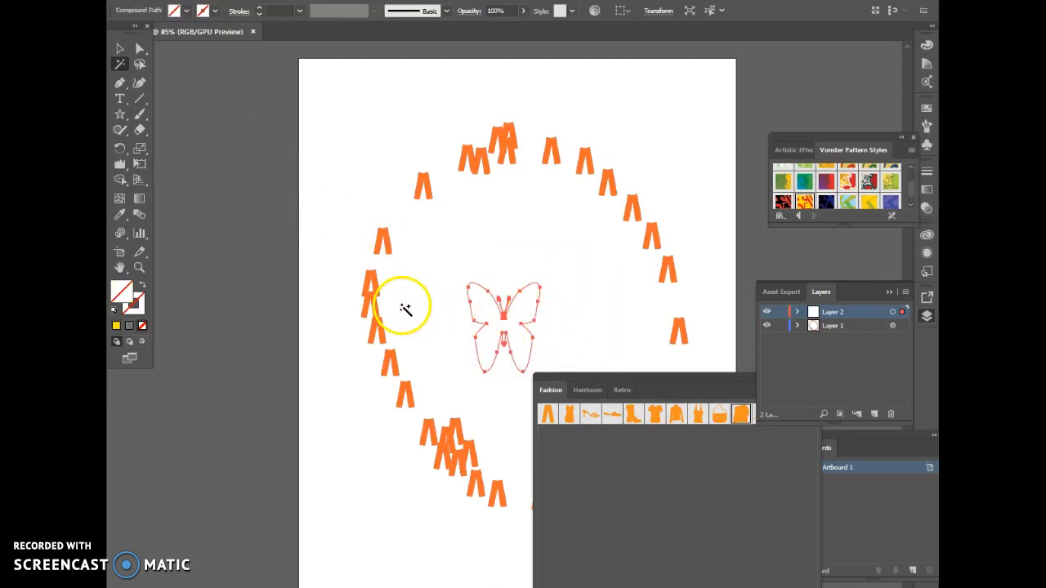
# Step: Try several Vonster pattern styles on the butterfly and settle on Coronation 1
pyautogui.click(804, 202)
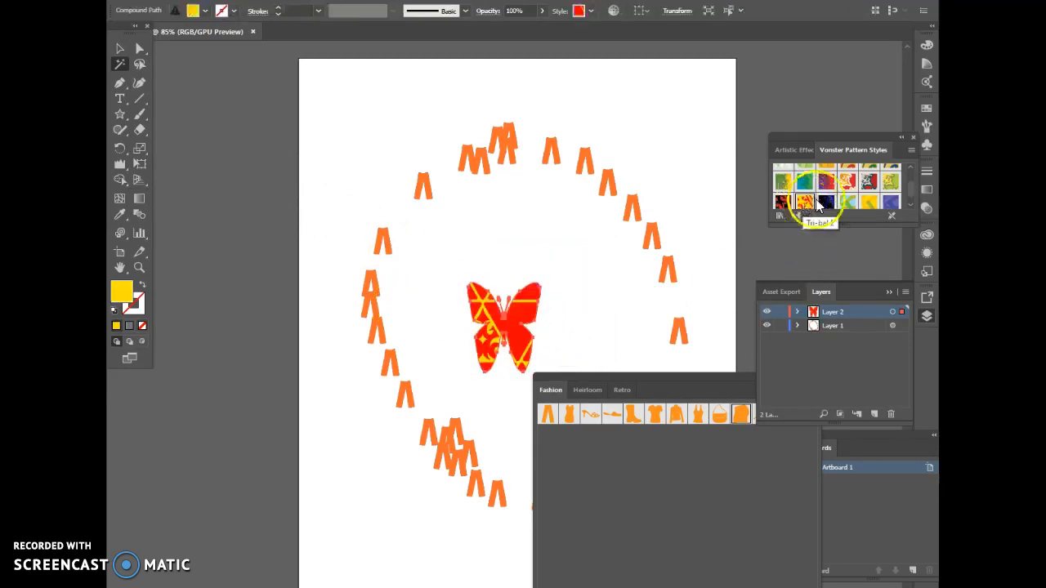
pyautogui.click(825, 203)
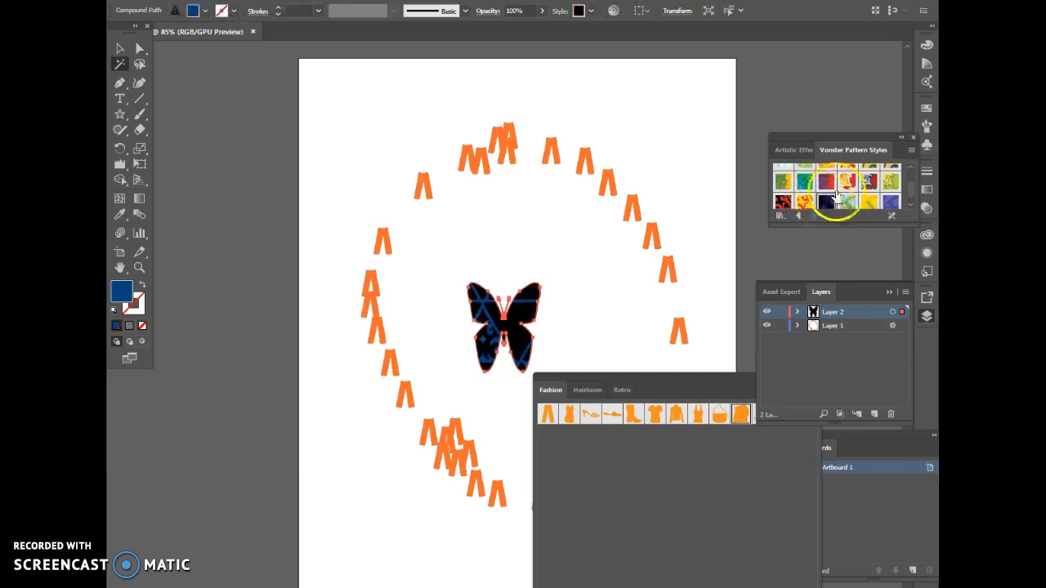
pyautogui.click(847, 183)
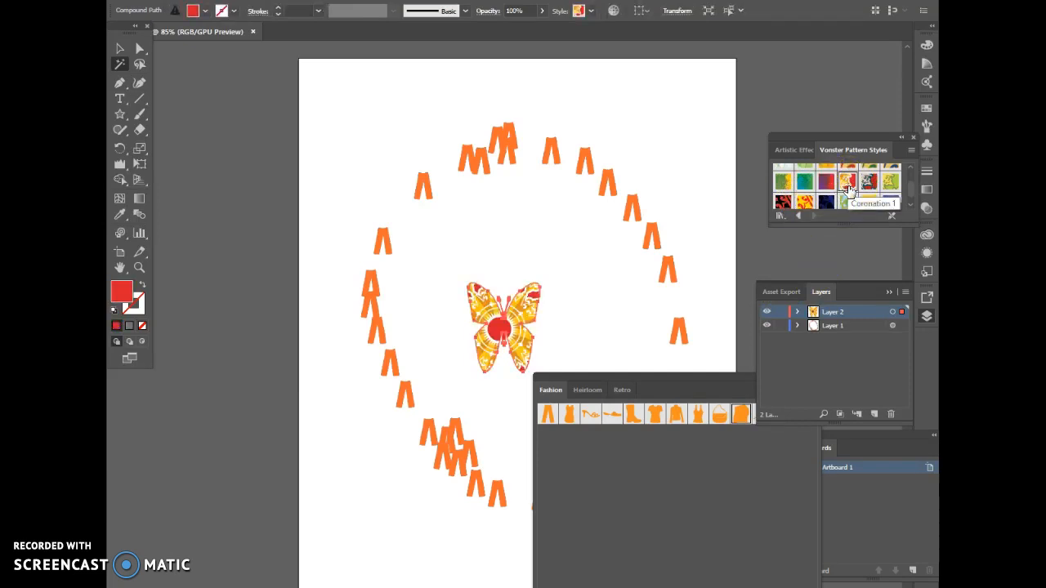
# Step: Enlarge the butterfly and move it slightly up and to the right inside the loop of Pants symbols
pyautogui.click(117, 51)
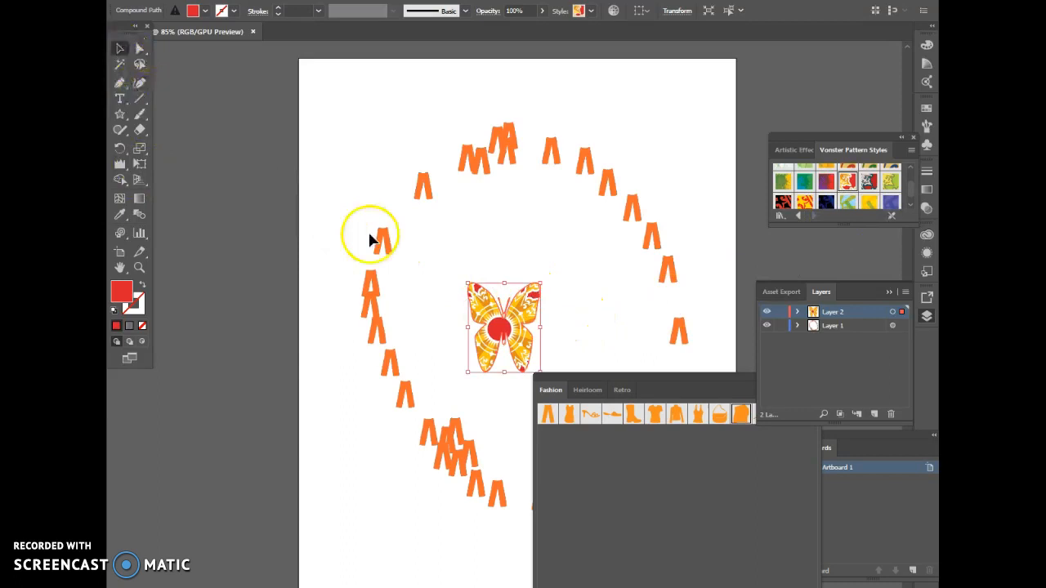
pyautogui.moveTo(470, 278); pyautogui.dragTo(447, 232)
pyautogui.moveTo(482, 314); pyautogui.dragTo(582, 298)
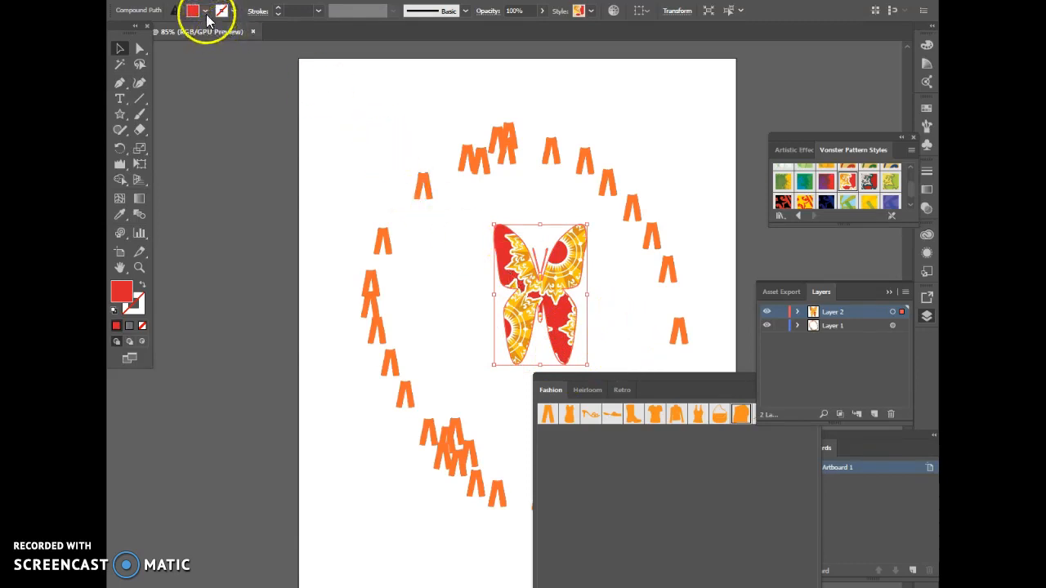
# Step: Give the butterfly a red stroke with a weight of 5 pt
pyautogui.click(233, 10)
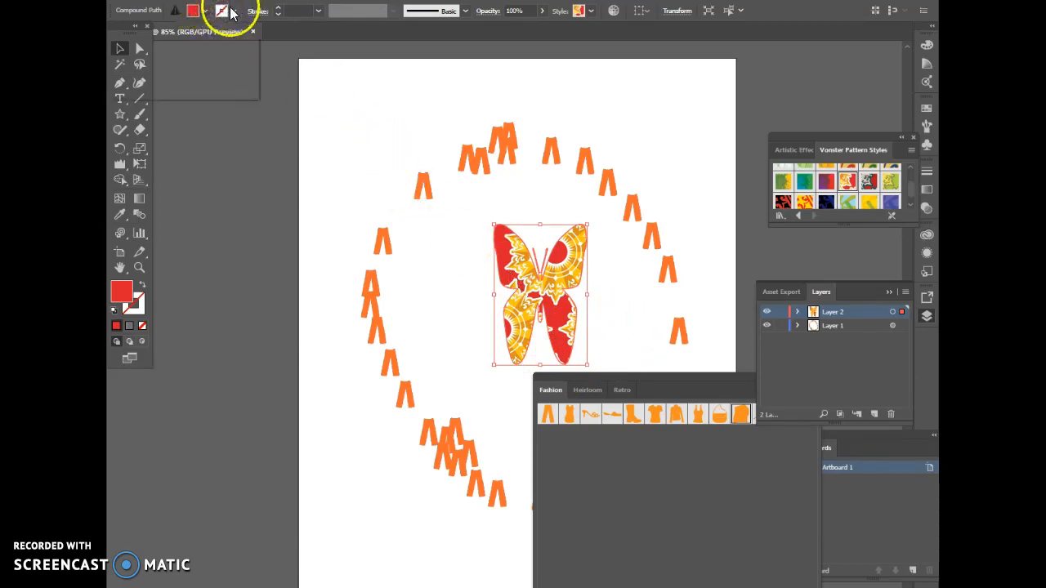
pyautogui.click(205, 38)
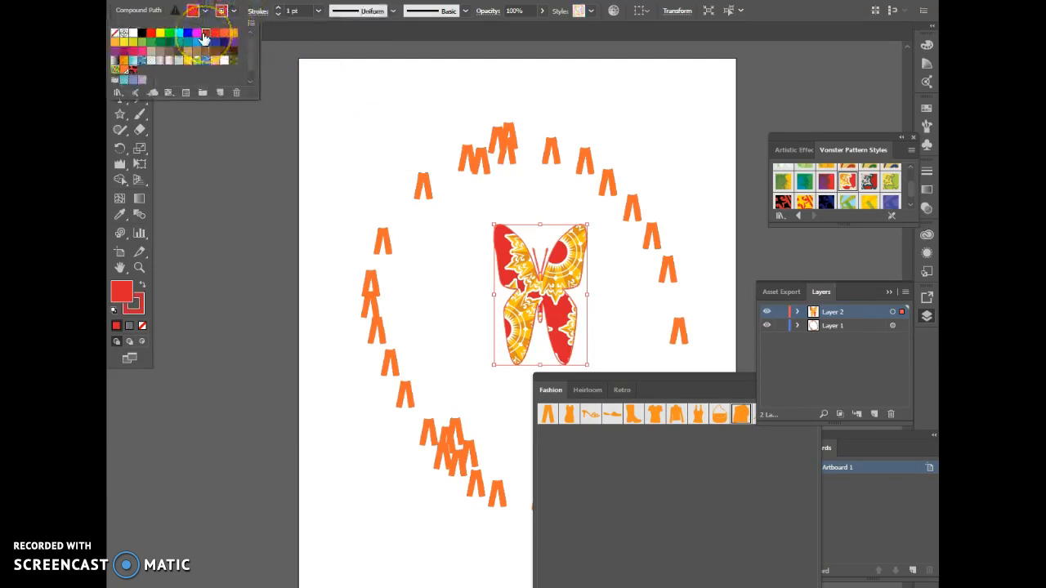
pyautogui.click(317, 12)
pyautogui.click(316, 12)
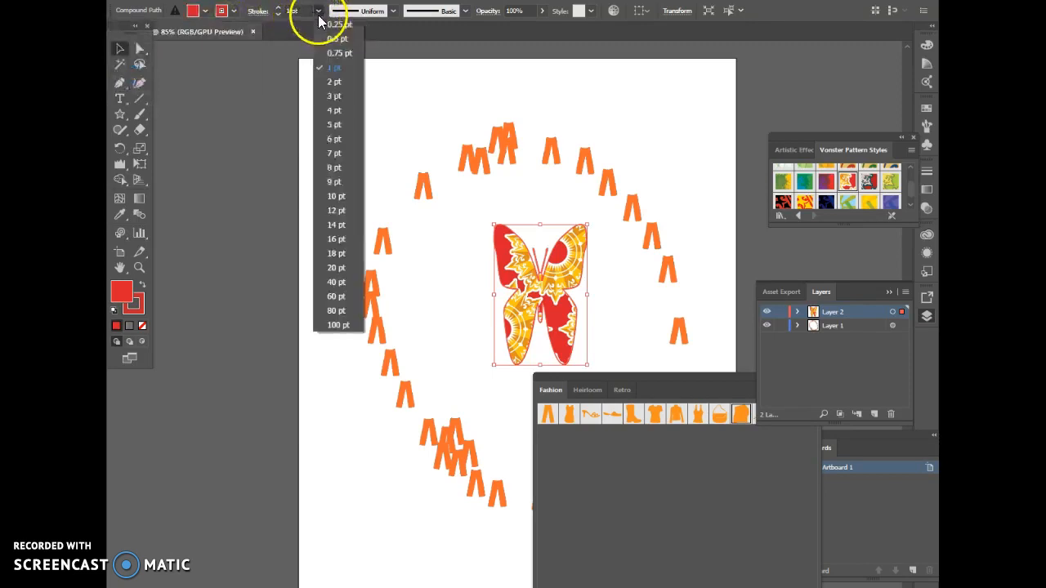
pyautogui.click(330, 140)
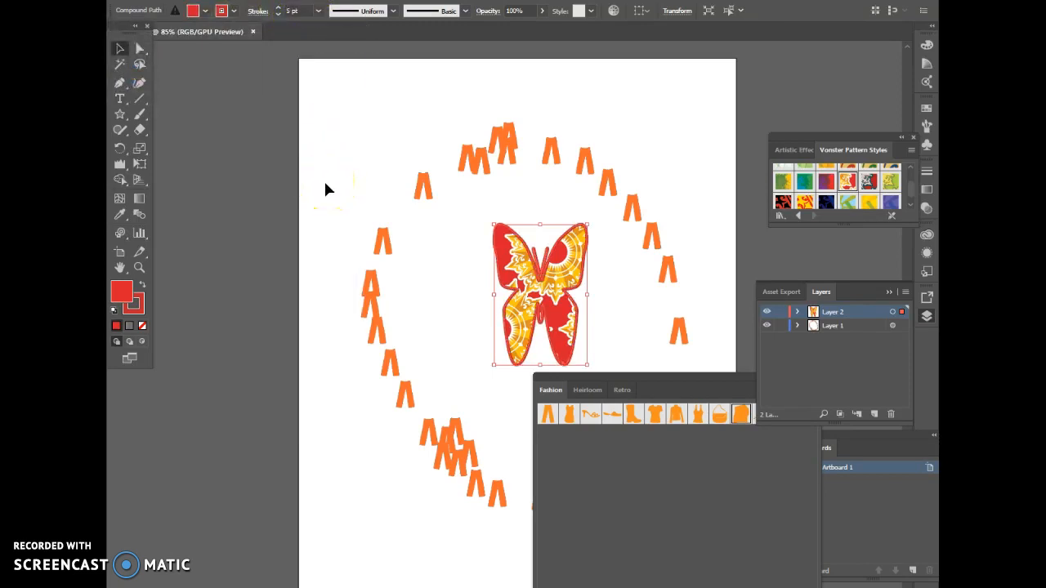
# Step: Move the floating Fashion symbol library to the other side of the butterfly, clear of the layer and artboard lists
pyautogui.moveTo(667, 382); pyautogui.dragTo(745, 351)
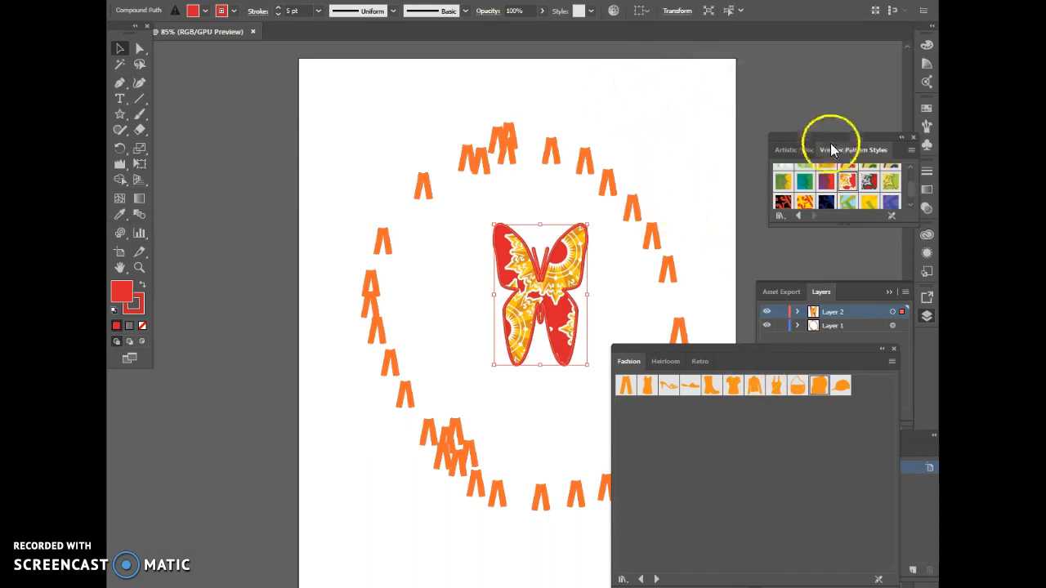
pyautogui.moveTo(792, 350); pyautogui.dragTo(288, 274)
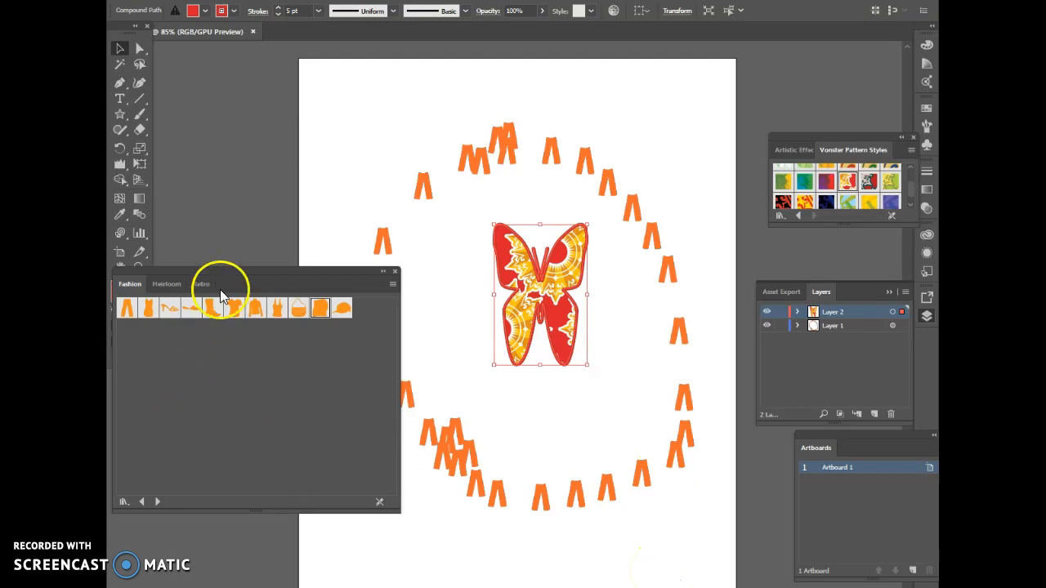
pyautogui.moveTo(223, 271); pyautogui.dragTo(319, 264)
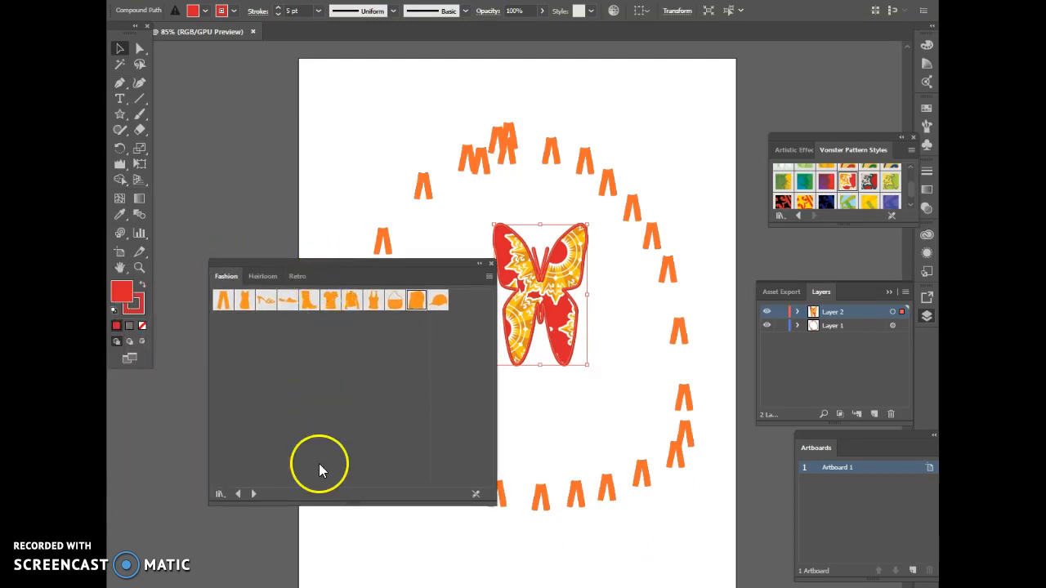